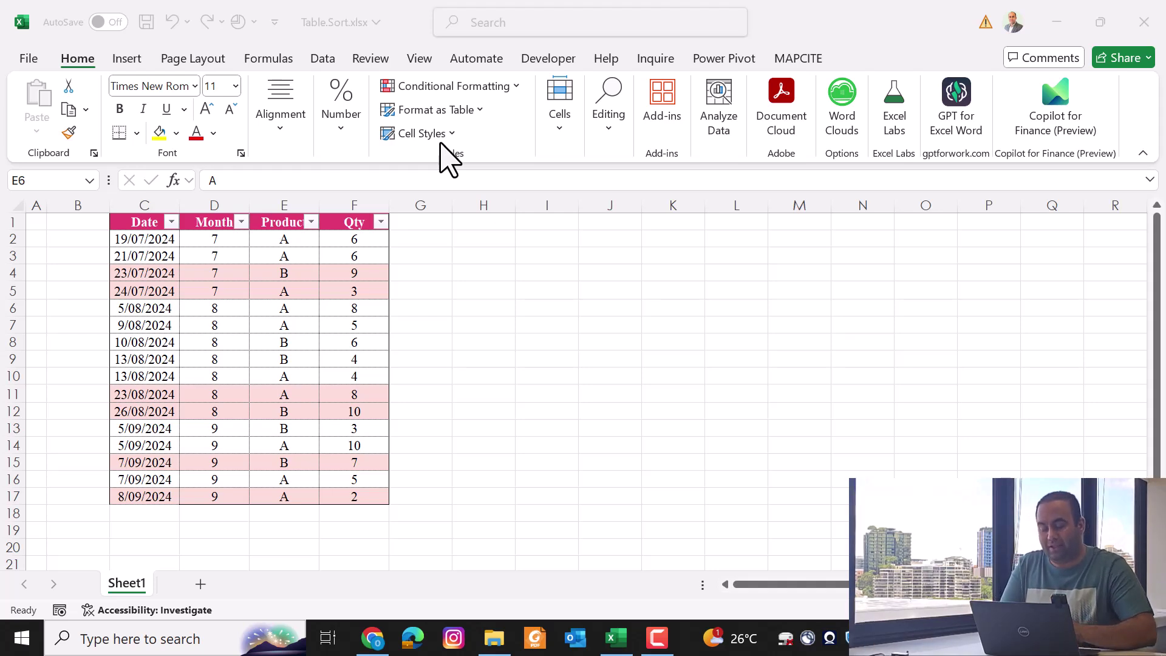
Copy the whole table to J1 and autofit column J so the dates show.
key(ctrl+a)
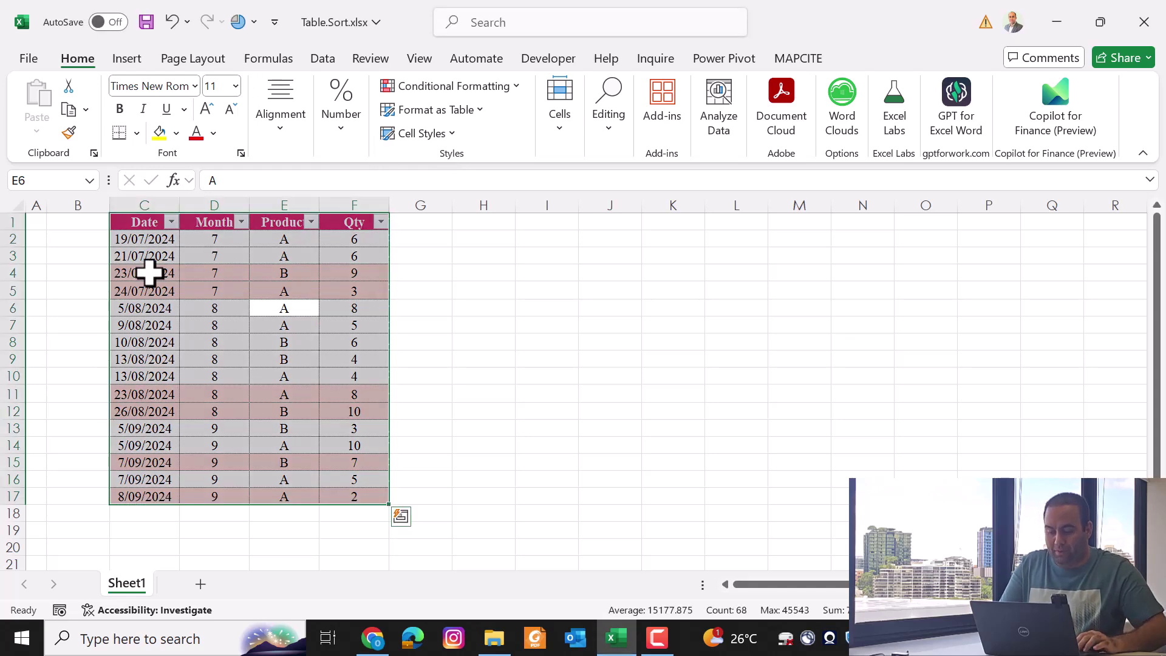
key(ctrl+c)
key(Right)
key(Right)
key(Up)
key(Up)
key(Up)
key(Up)
key(Up)
key(Right)
key(Right)
key(Right)
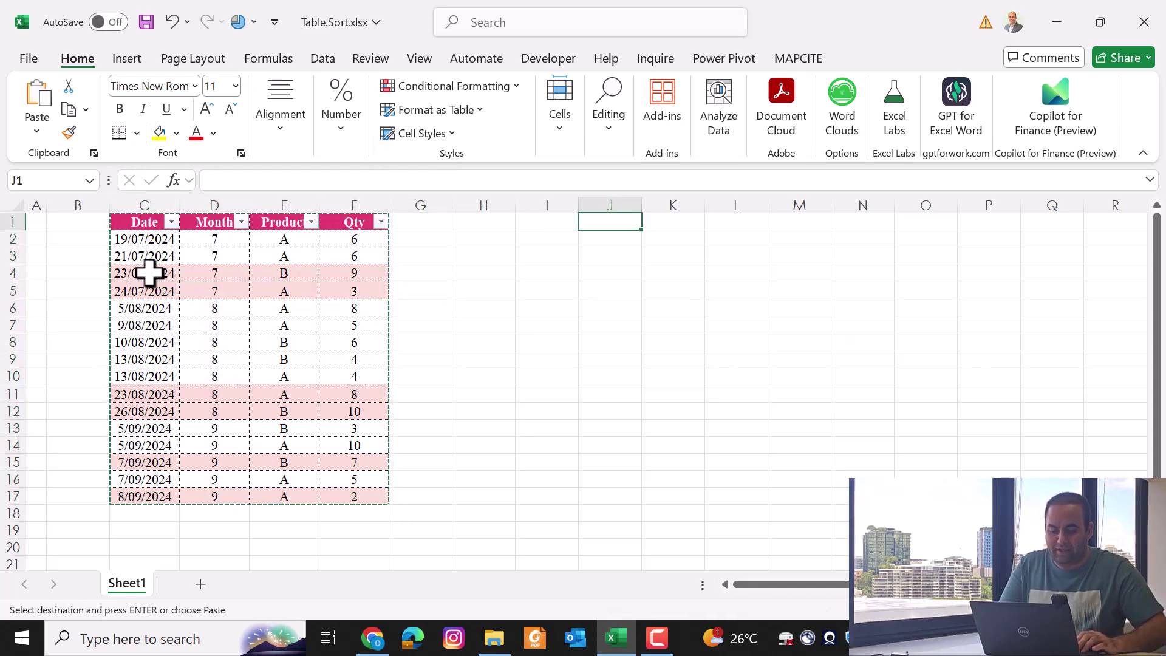
key(ctrl+v)
key(Down)
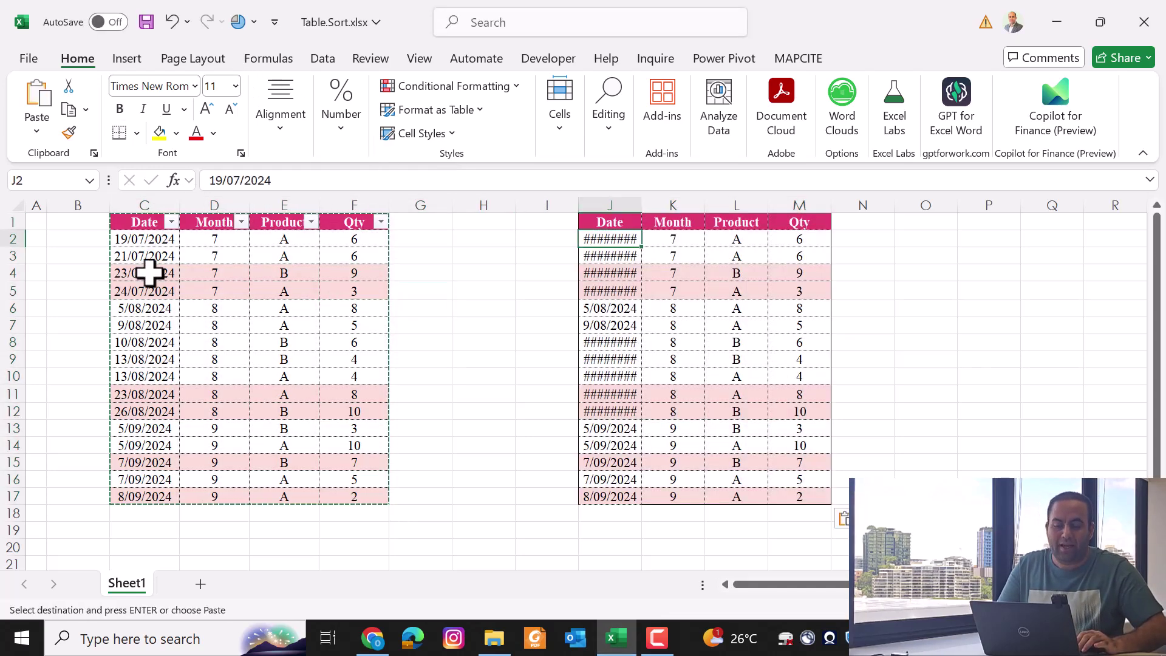
double_click(643, 198)
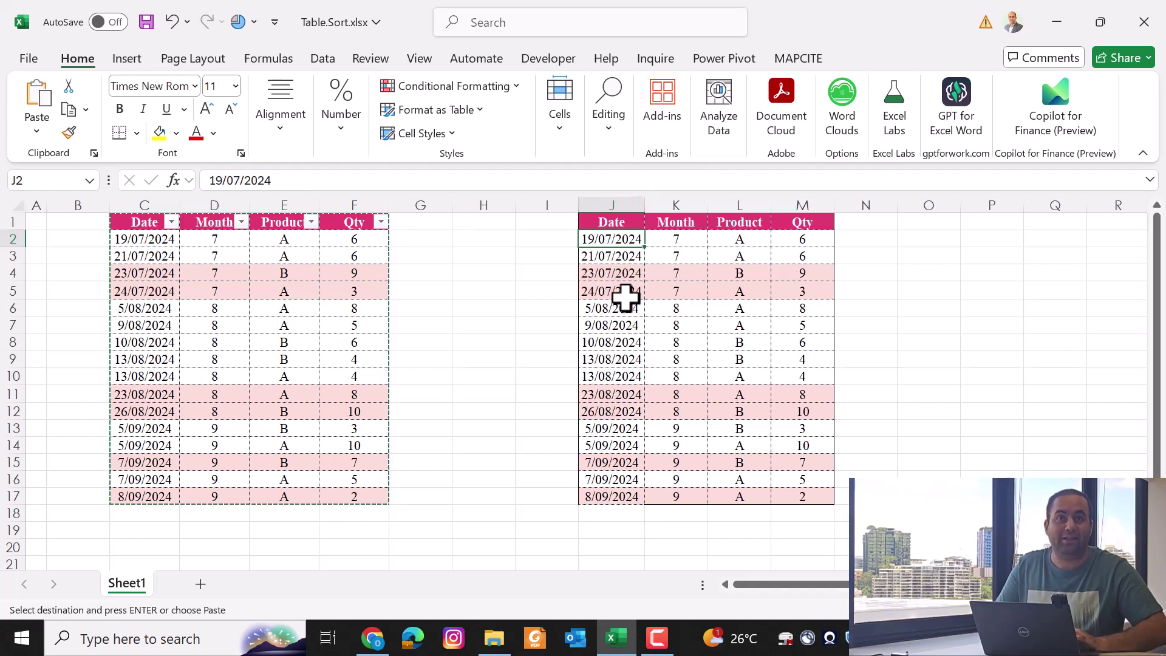
Sort the copied table by Date from newest to oldest.
click(626, 340)
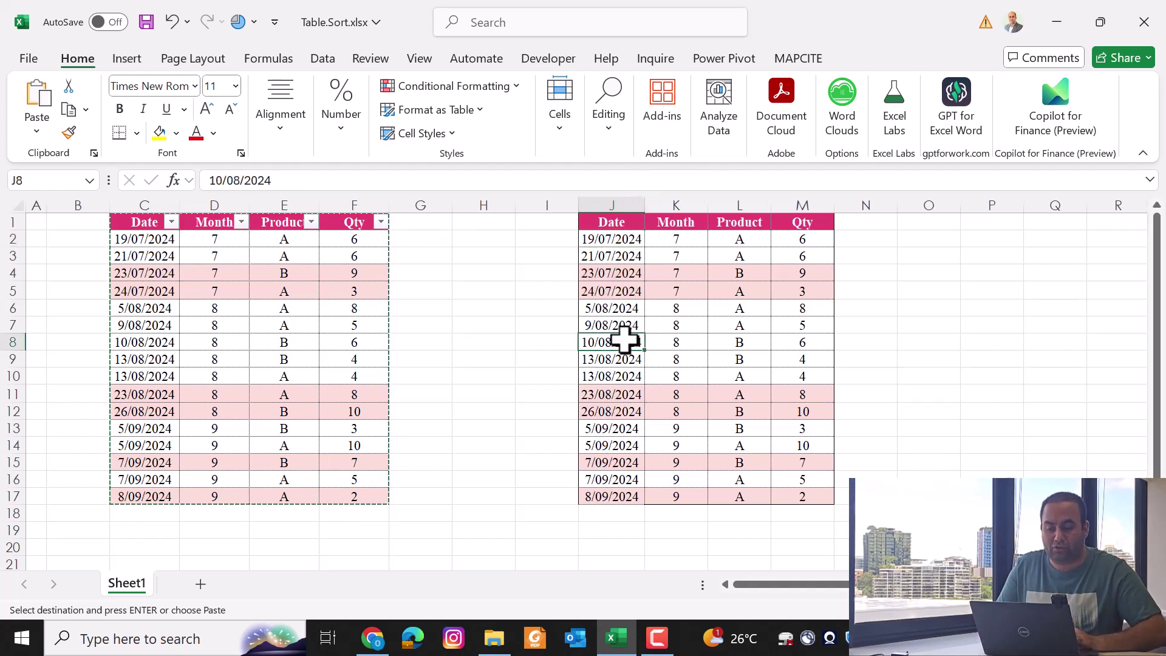
key(alt)
key(a)
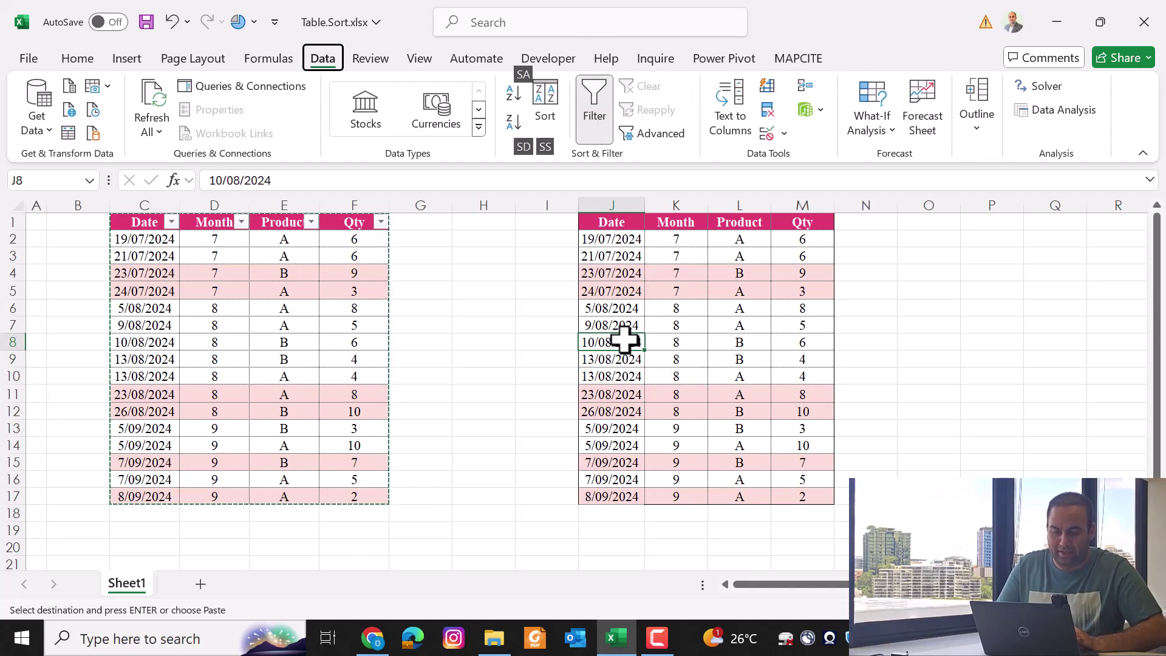
key(s)
key(d)
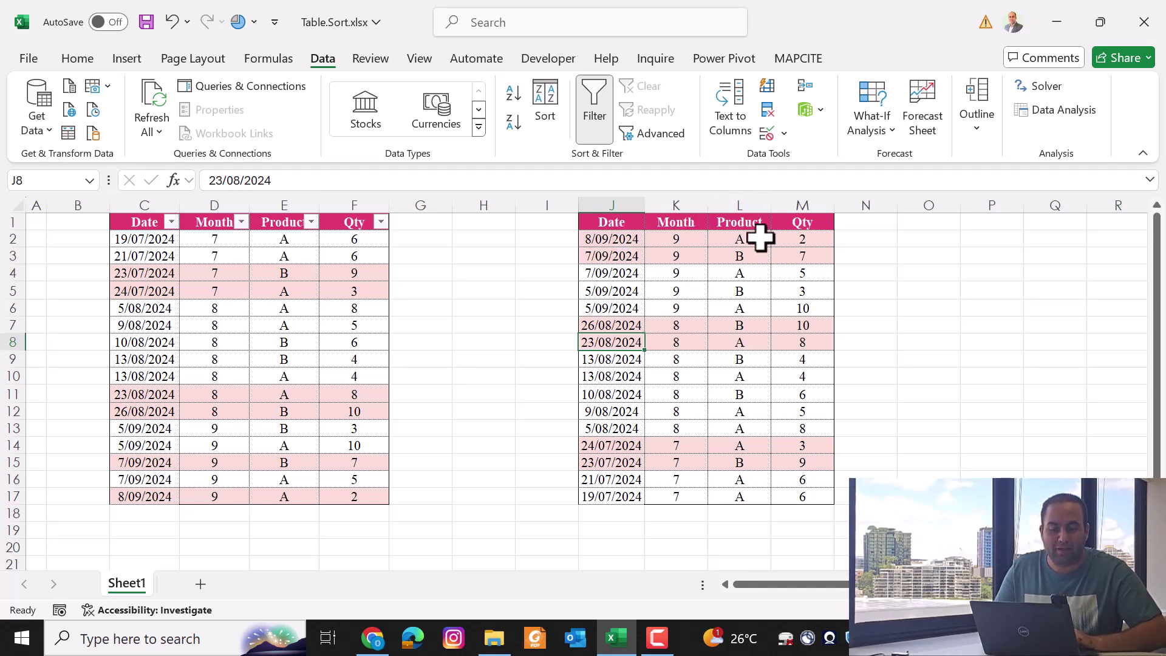
Remove duplicates from the copy on Month and Product only, leaving six rows topped by 8/09/2024.
key(alt+a)
key(m)
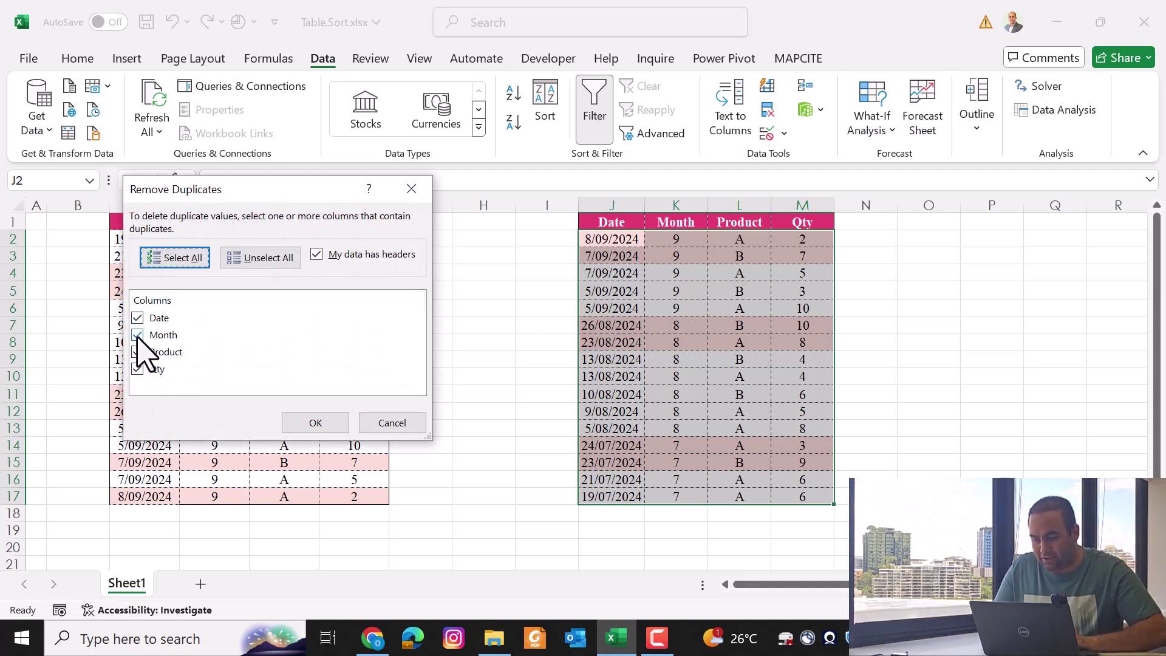
click(138, 336)
click(138, 317)
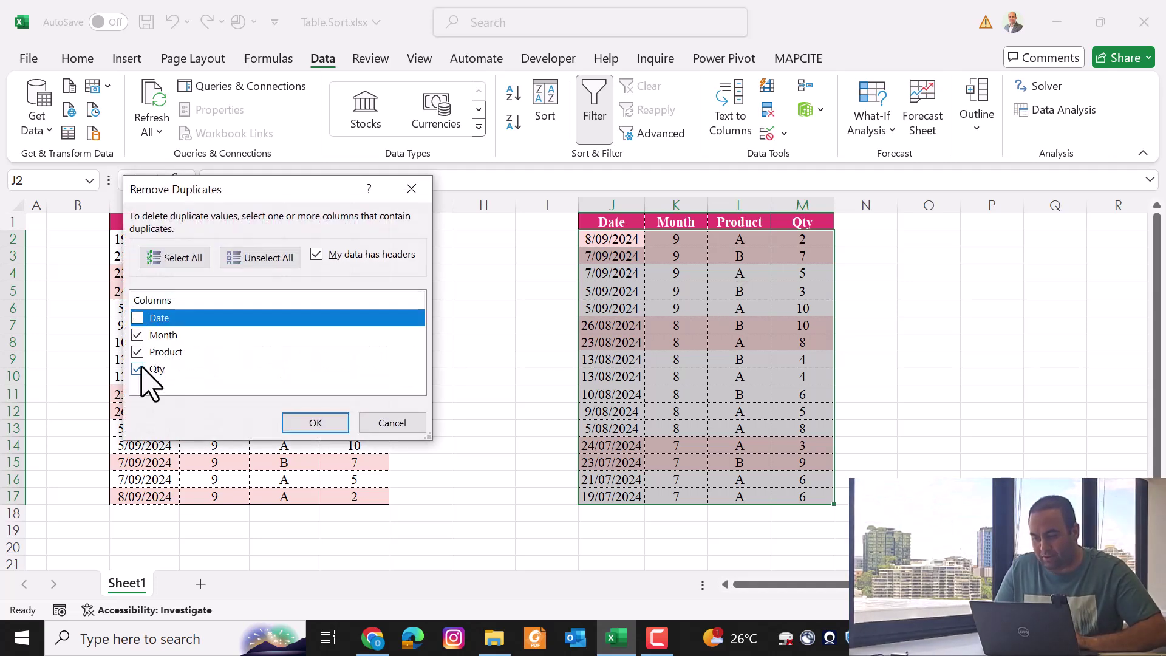
click(140, 369)
click(311, 425)
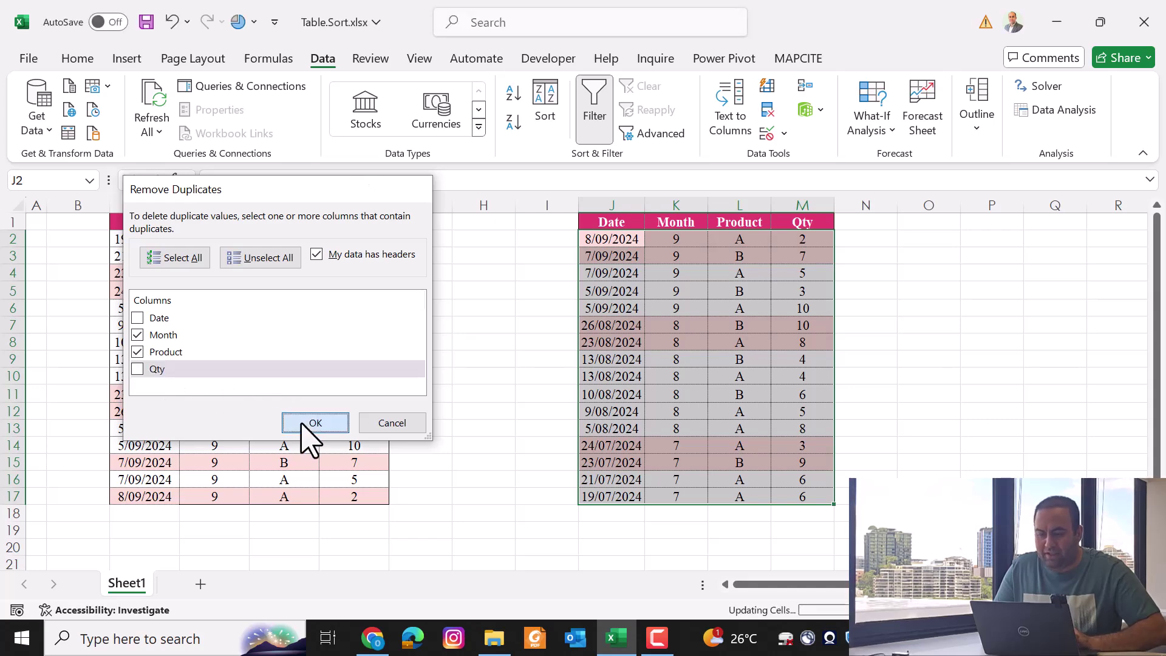
click(591, 371)
click(611, 342)
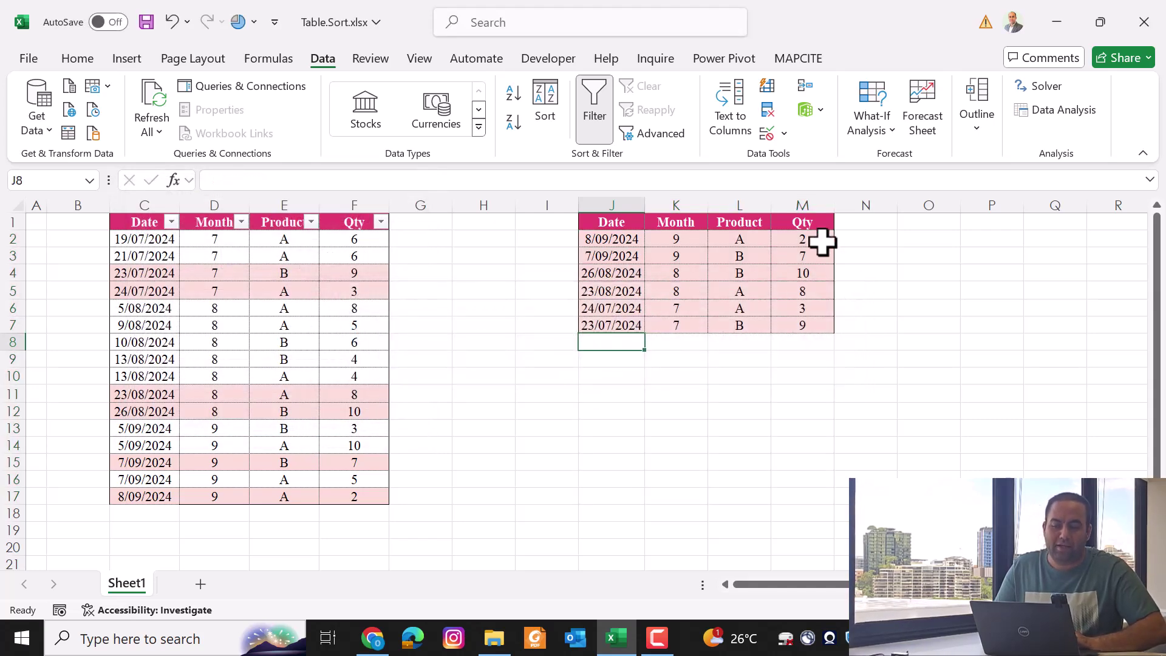
drag(621, 239, 835, 243)
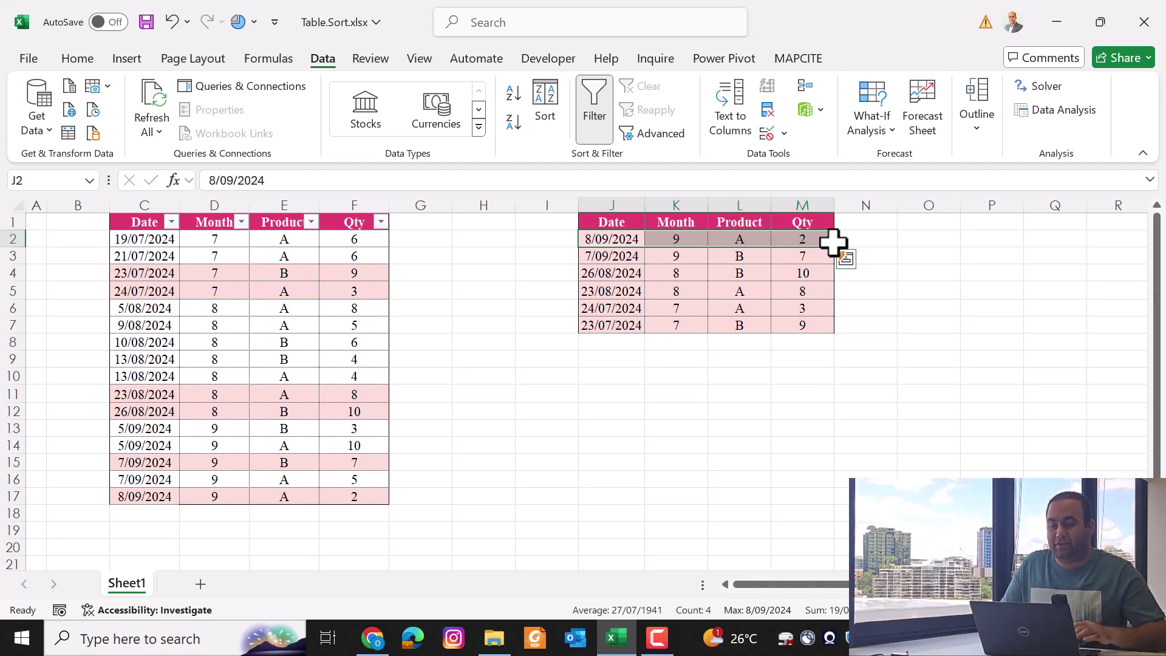
click(197, 269)
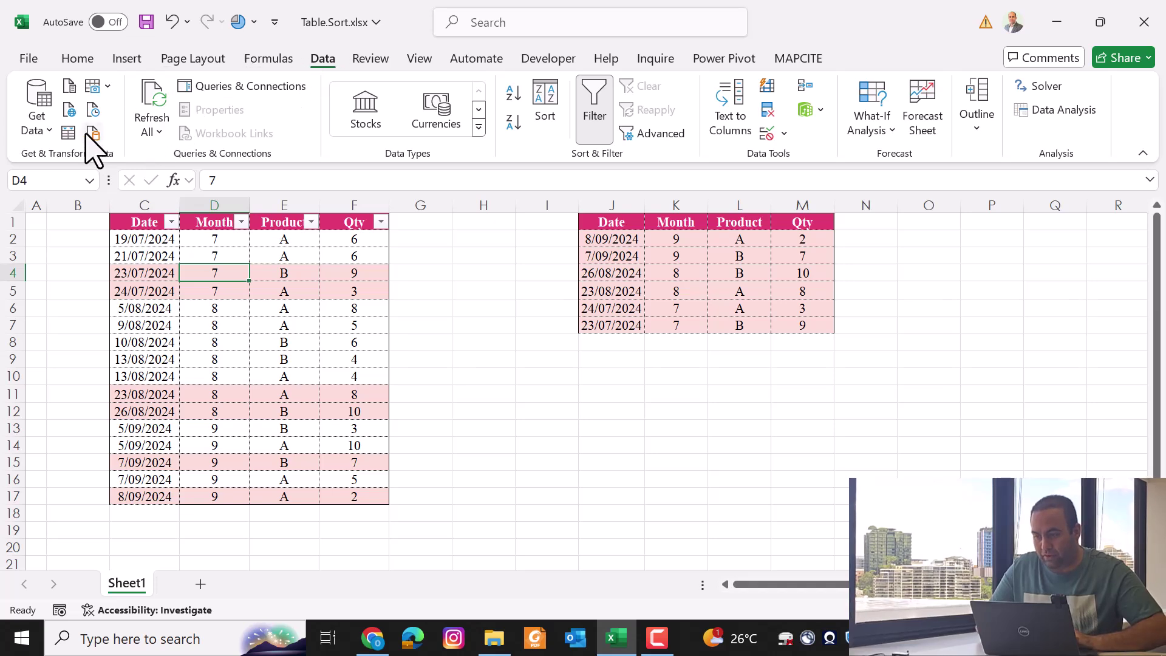
Load the original table into Power Query as Table1 and sort it by Date descending.
click(68, 133)
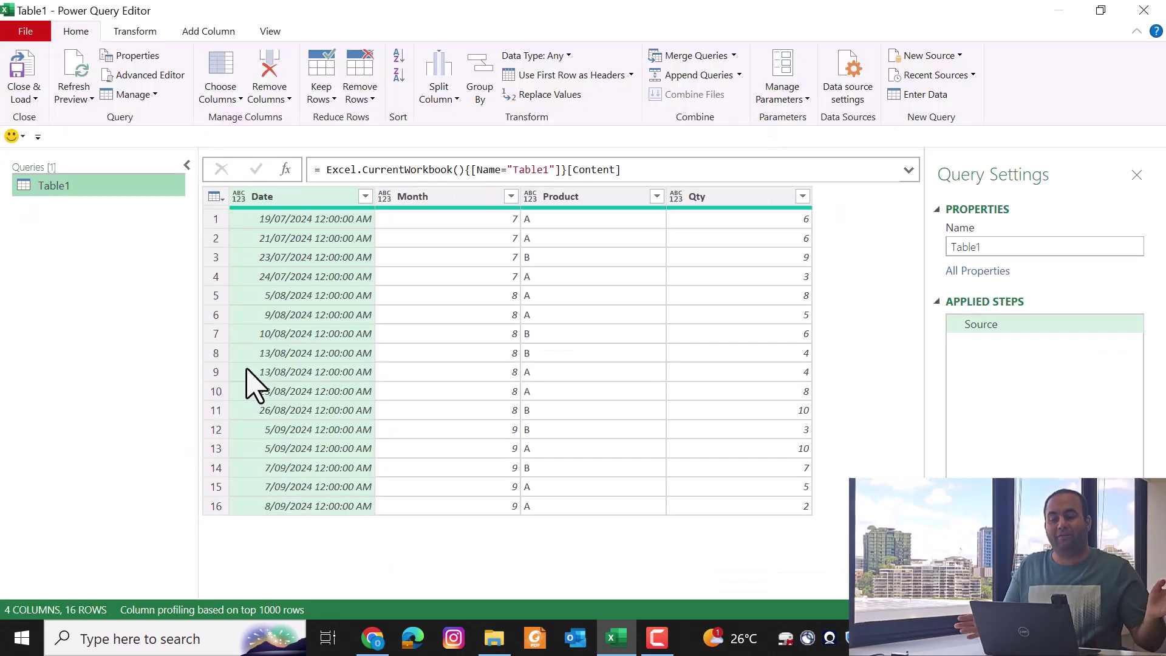
click(365, 197)
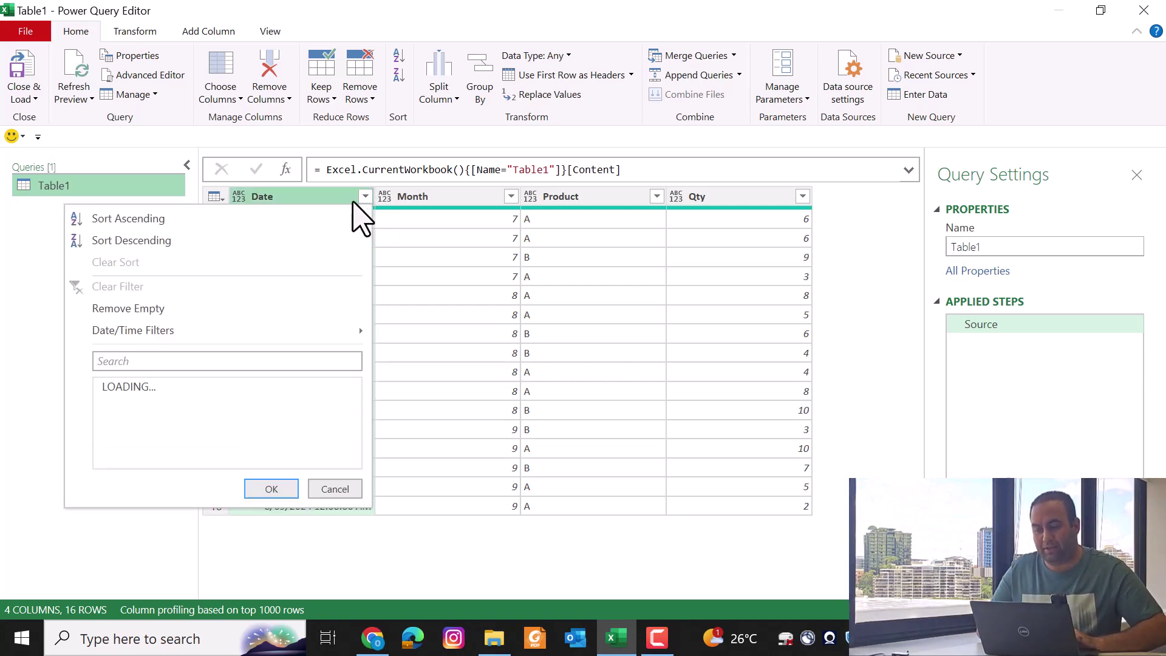
click(187, 241)
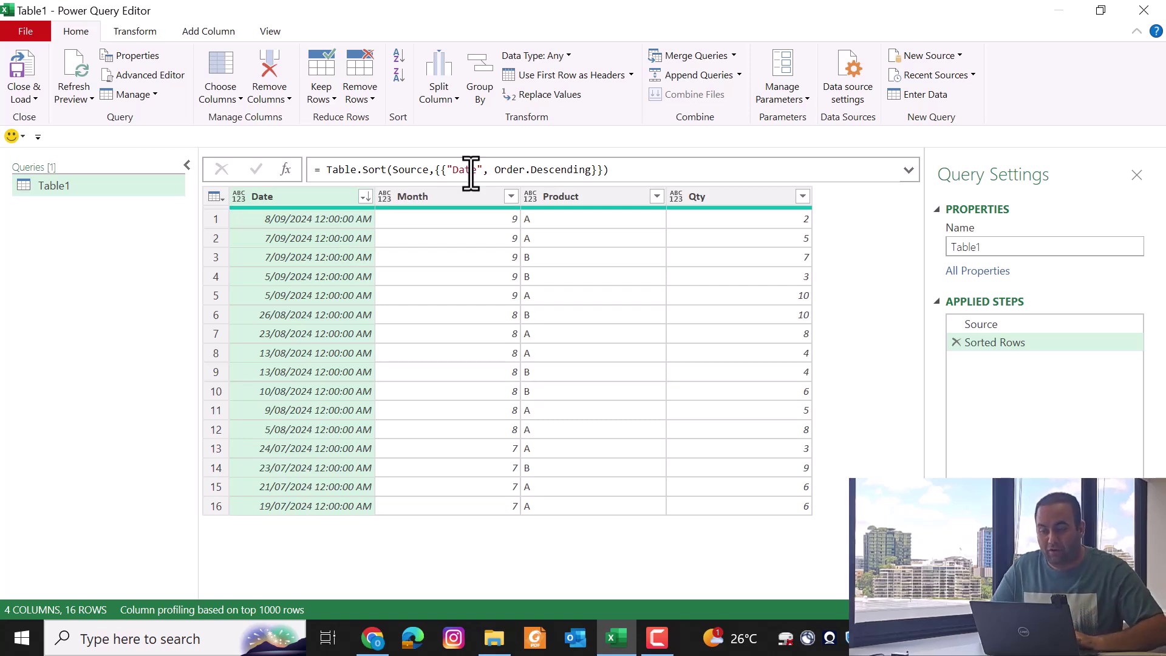
click(475, 196)
Remove duplicates on Month and Product after the Sorted Rows step, then review Sorted Rows.
ctrl+click(565, 196)
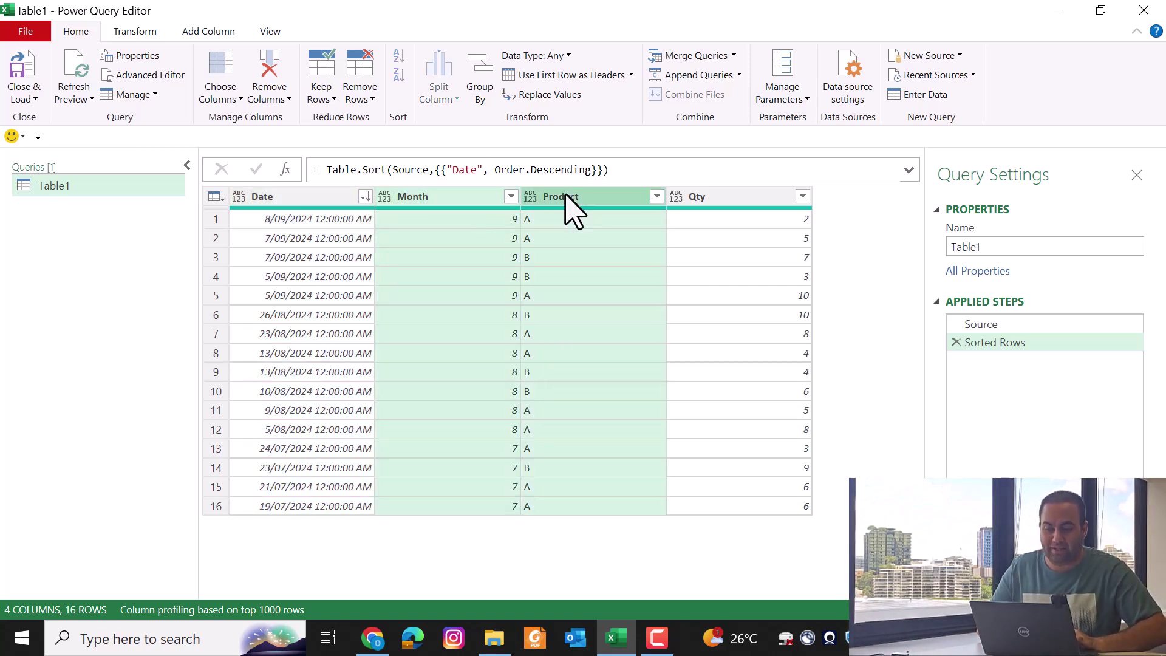
right_click(571, 200)
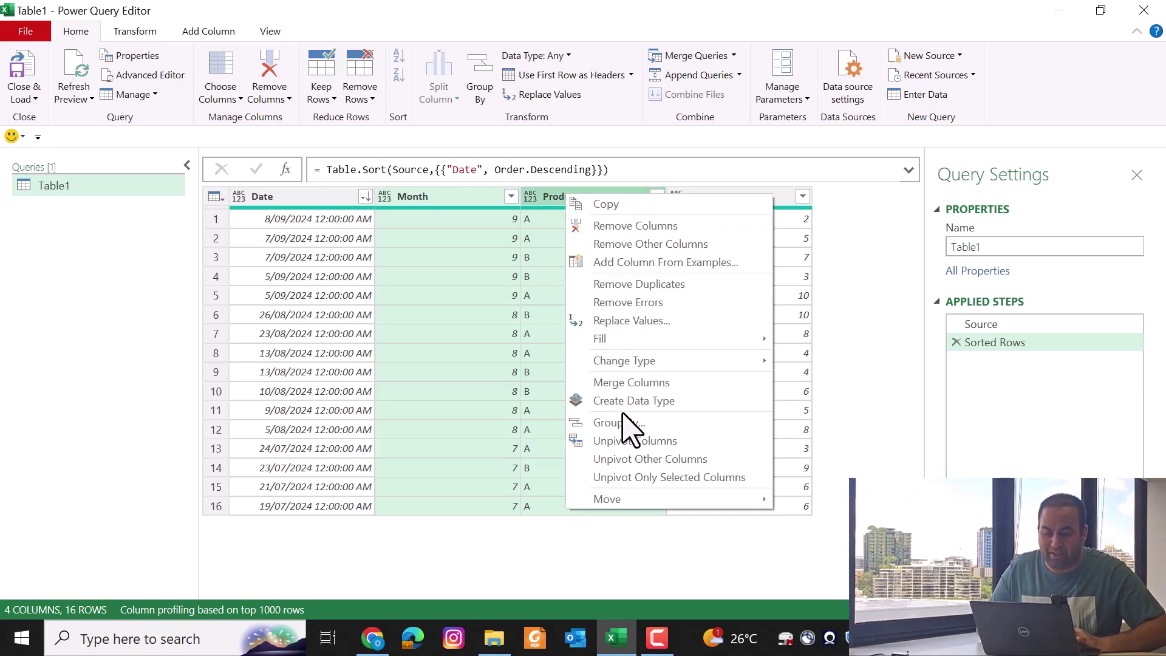
click(645, 286)
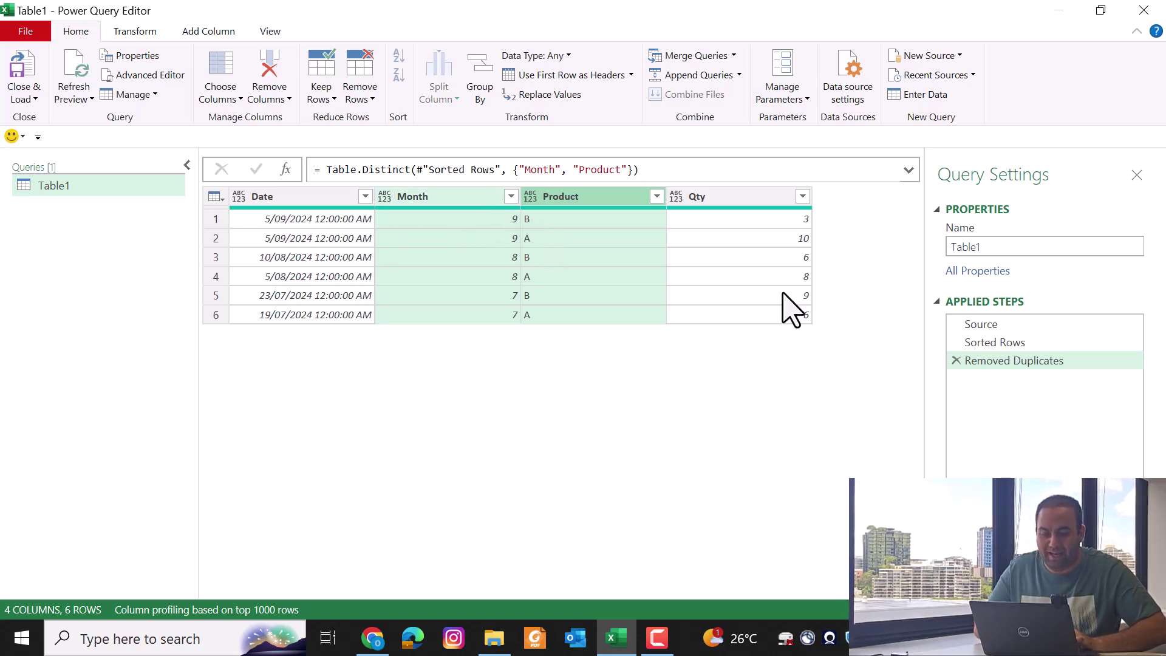
click(1008, 342)
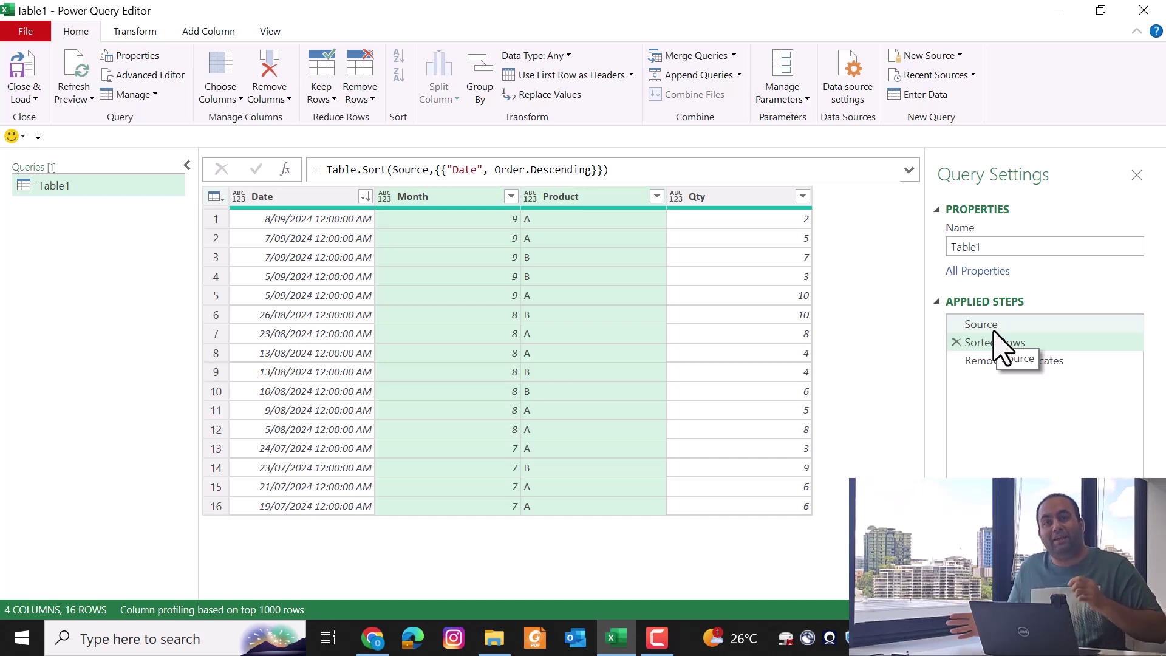
Load the Table1 query result to the existing worksheet at J9.
click(32, 99)
click(50, 149)
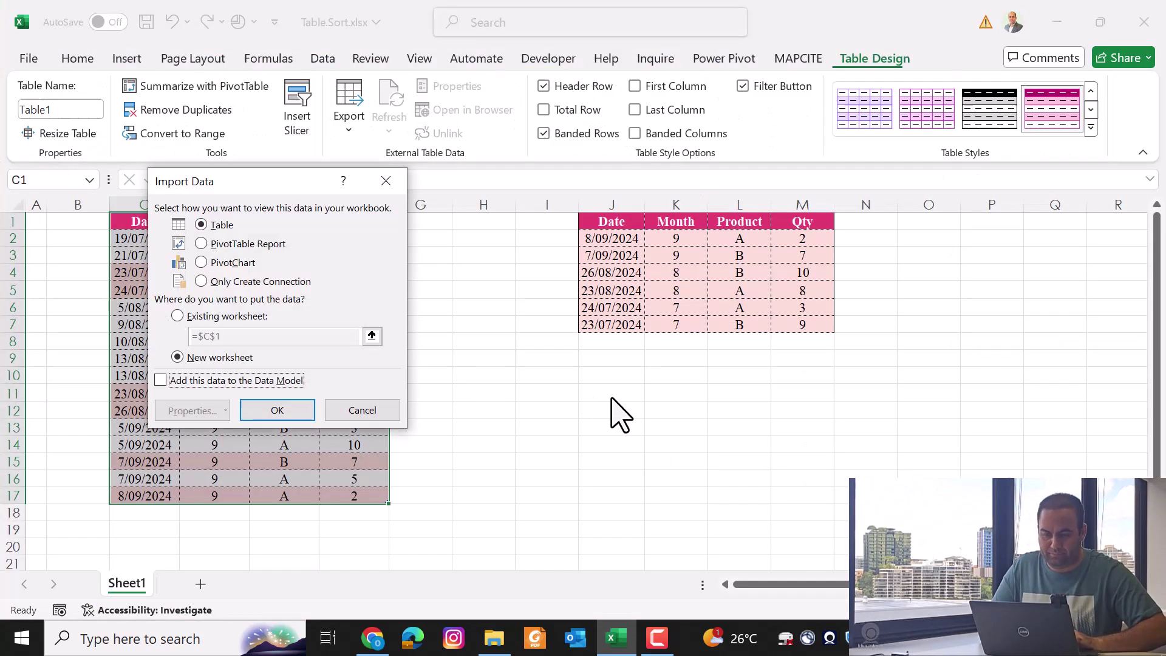
click(214, 317)
click(607, 358)
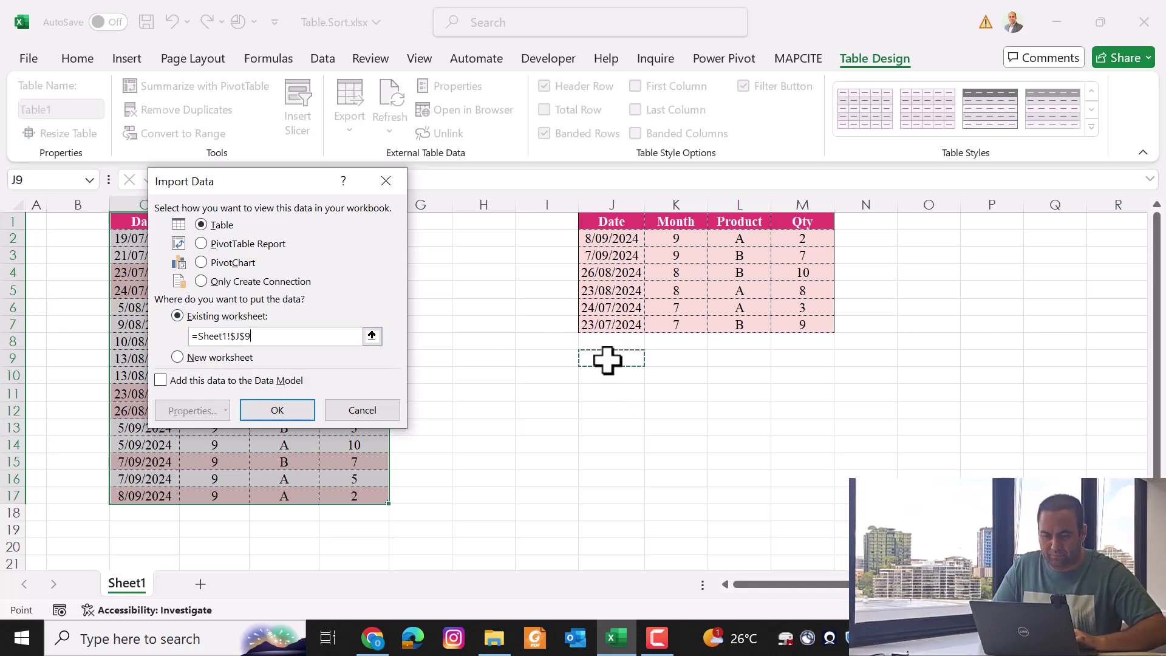
click(277, 410)
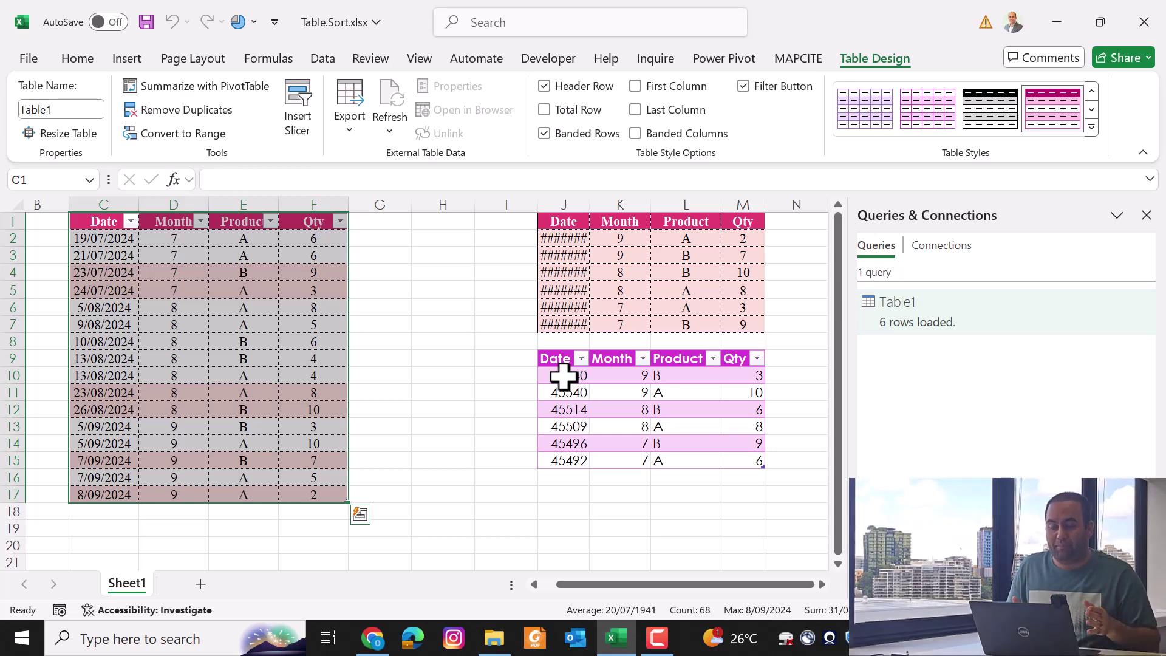
Format the dates in J10:J15 as Short Date and reopen Table1 in Power Query.
drag(564, 376, 564, 461)
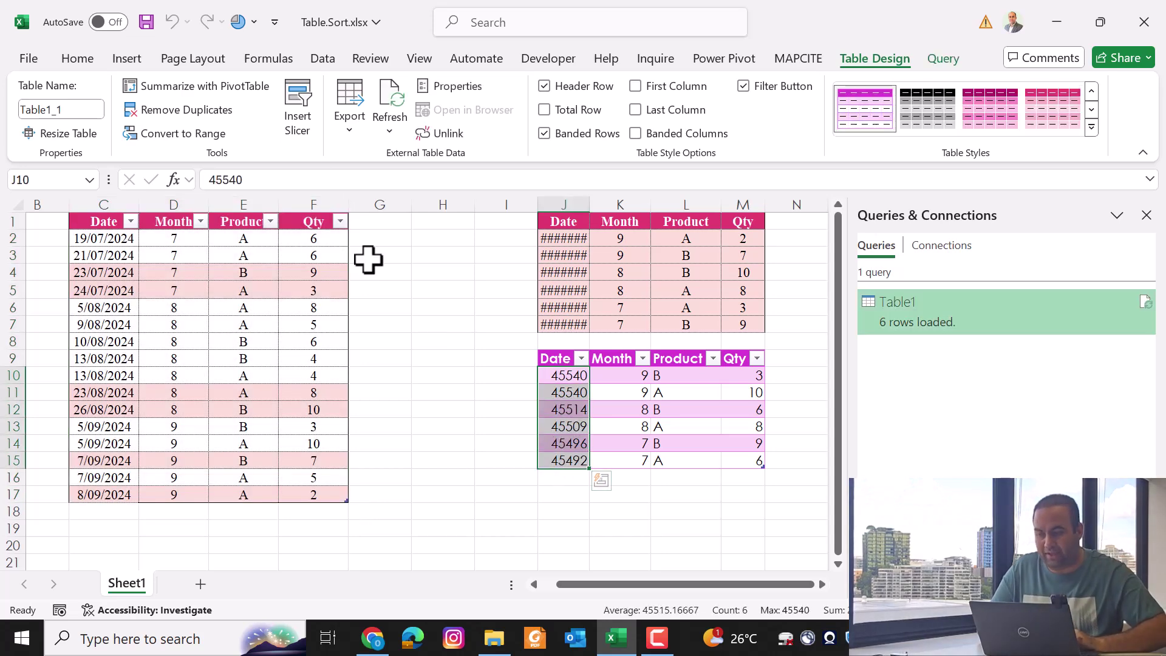
click(79, 59)
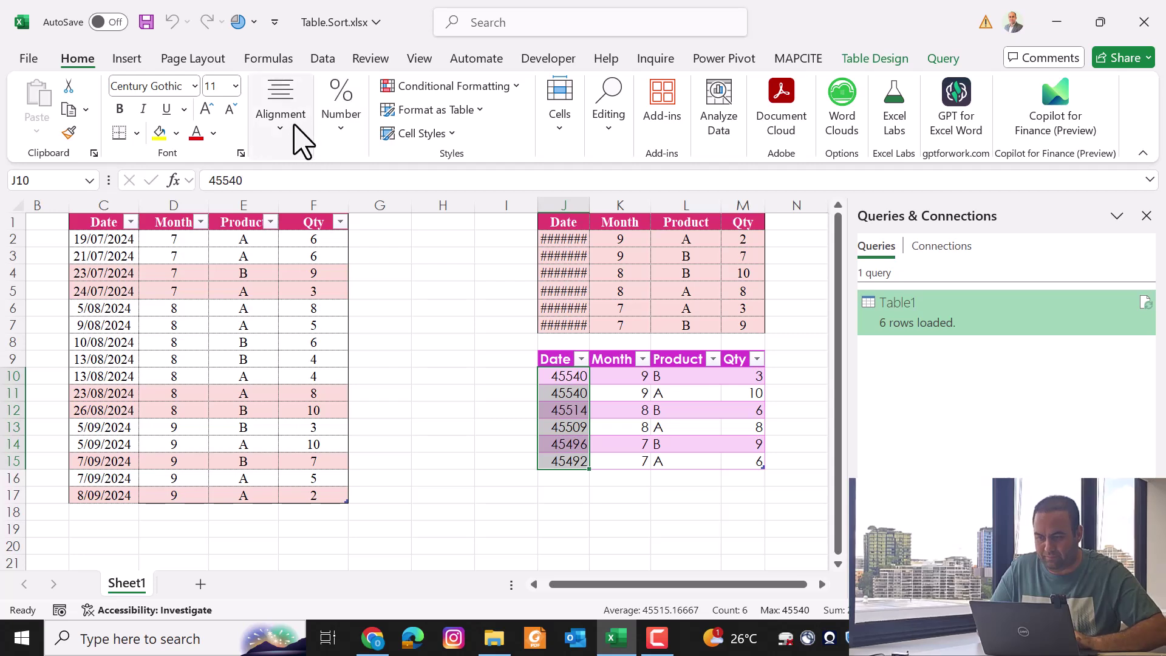
click(341, 122)
click(447, 180)
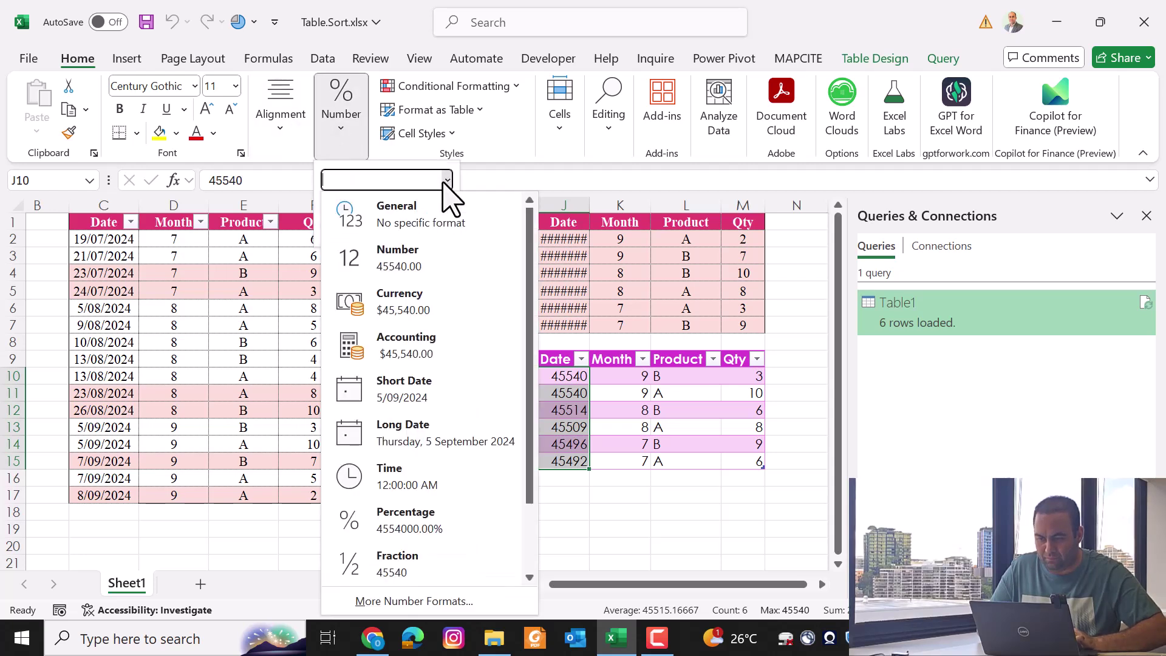
click(404, 395)
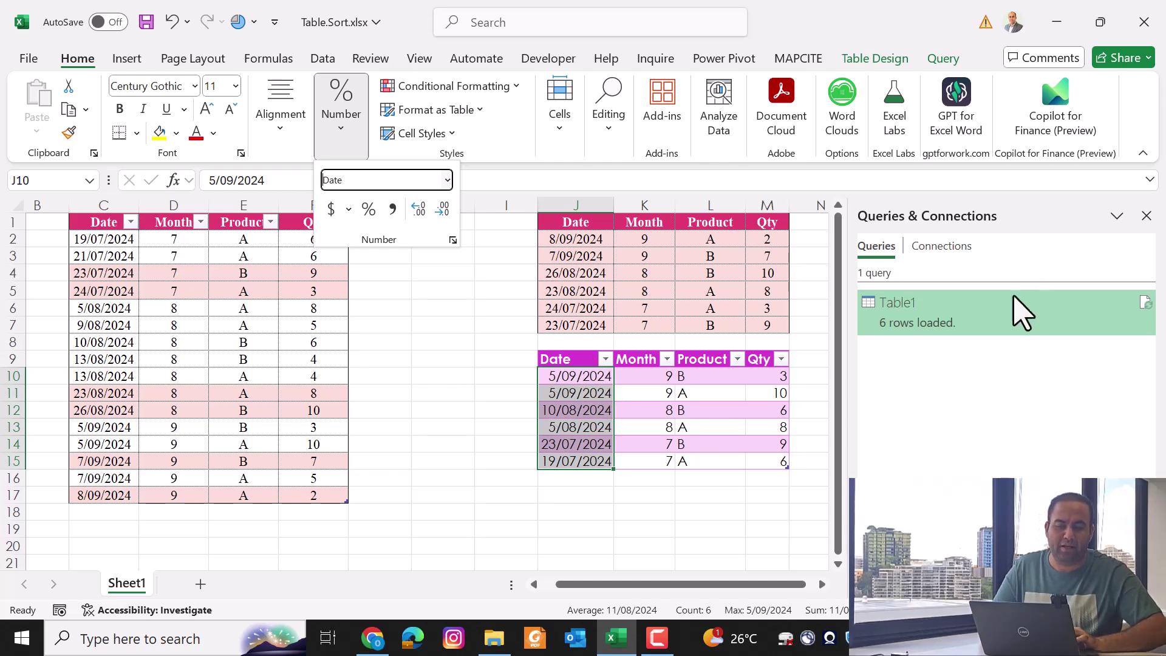
right_click(984, 331)
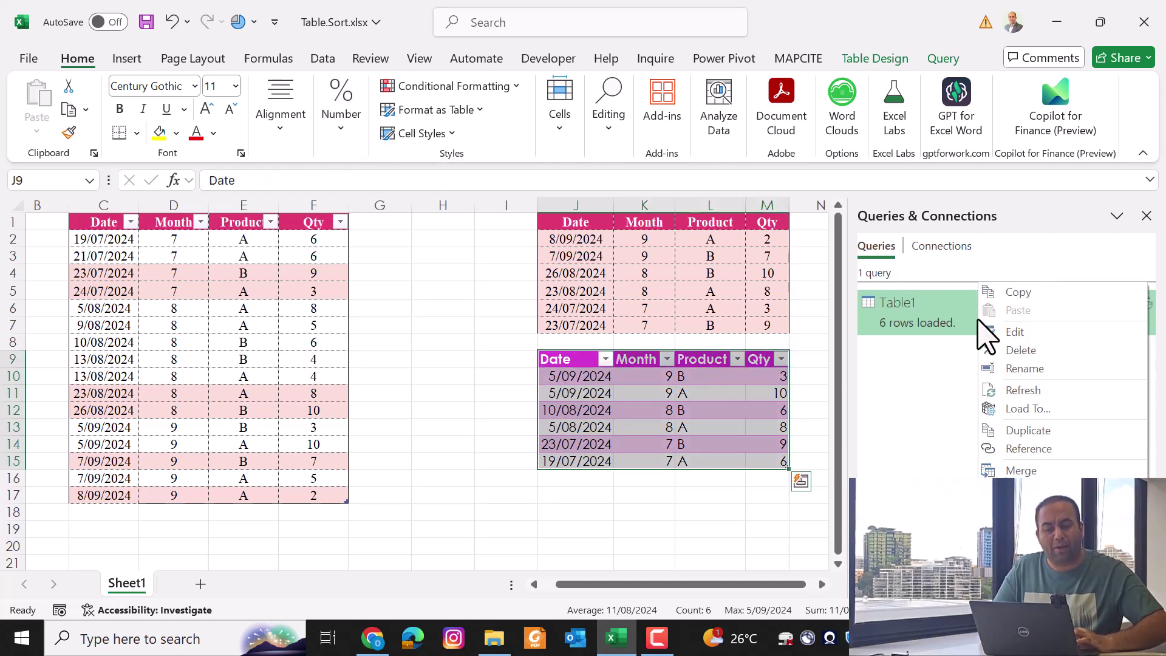
click(1020, 333)
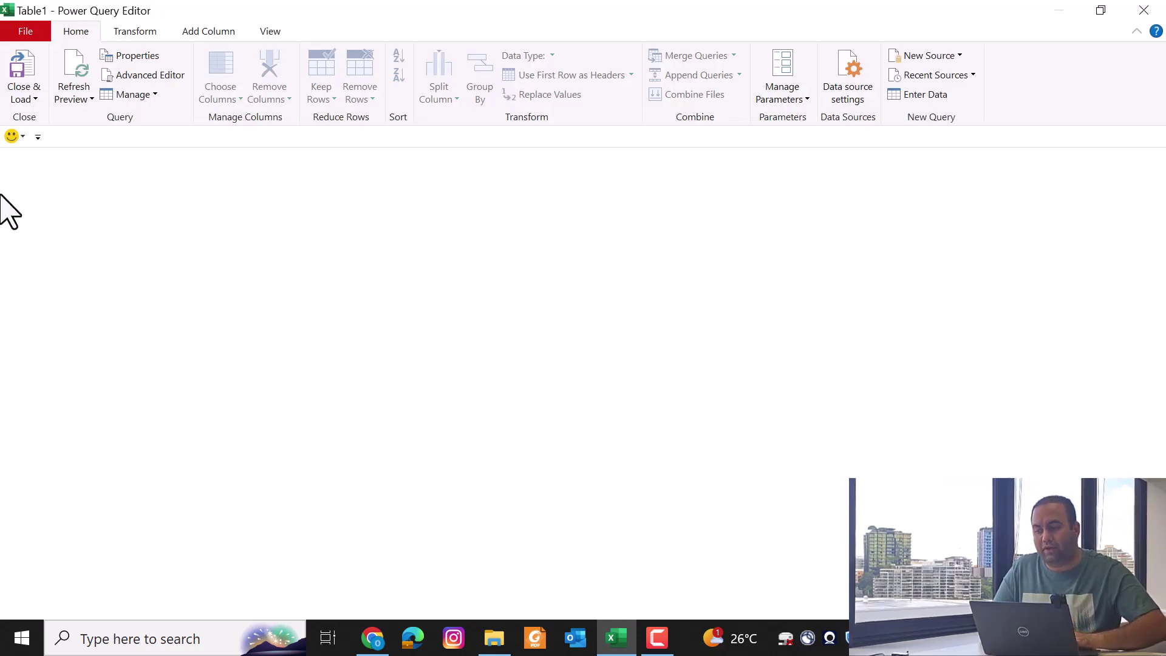
Duplicate Table1 as Table1 (2), move Removed Duplicates ahead of Sorted Rows, and choose Close & Load To.
right_click(46, 186)
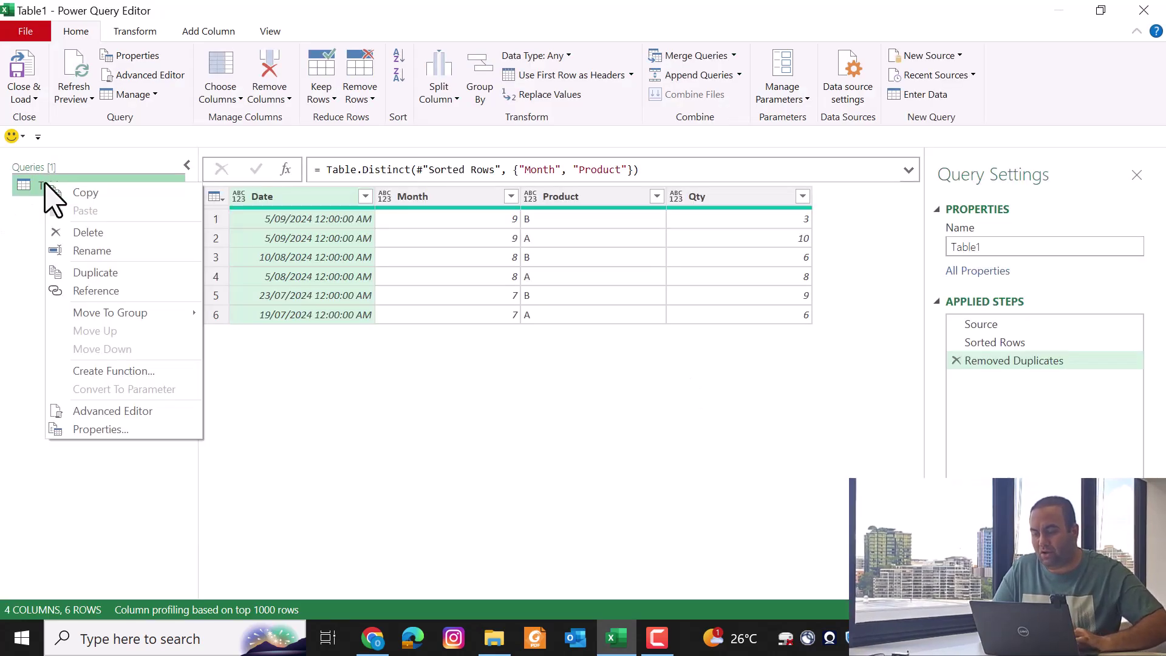
click(96, 273)
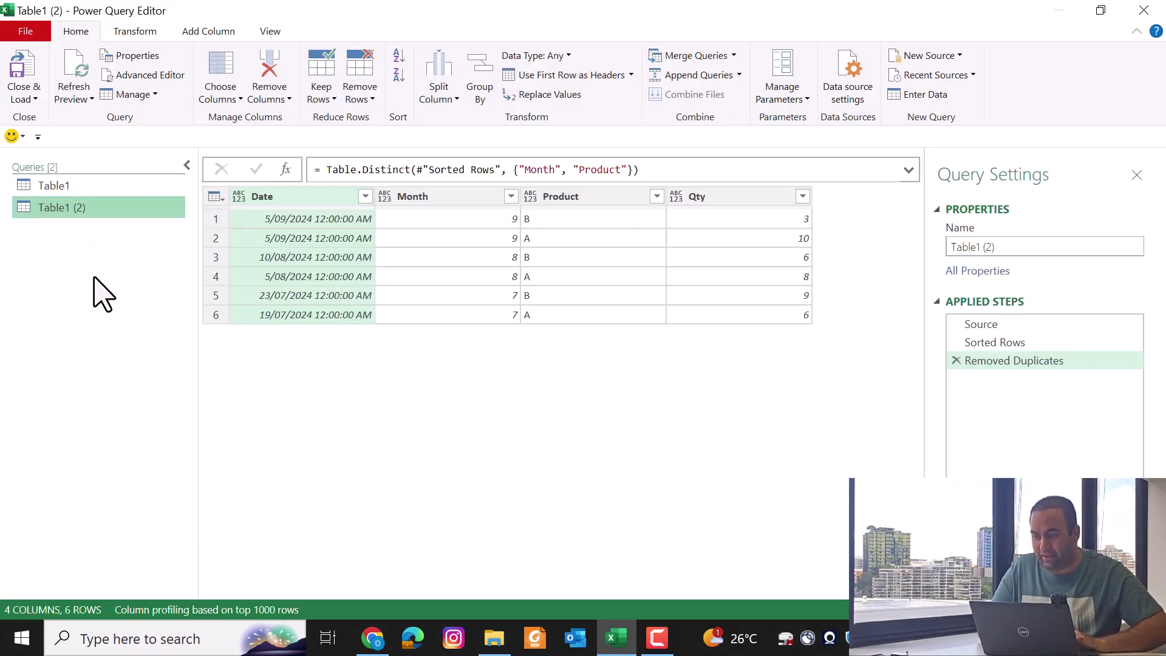
drag(1000, 359, 1005, 342)
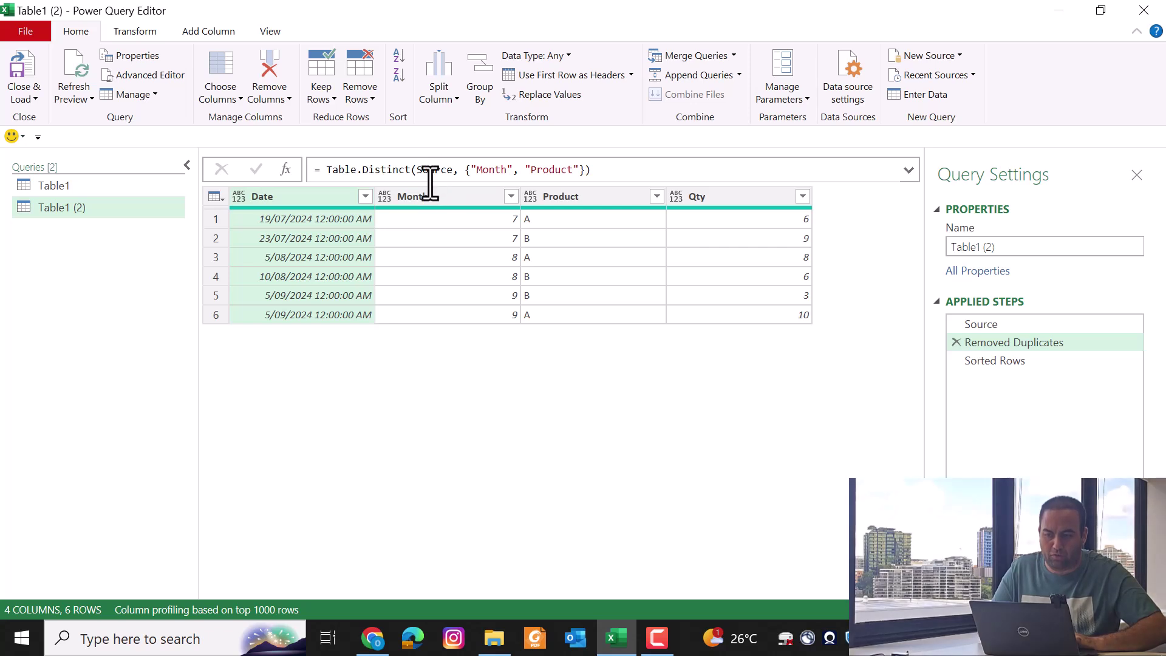
click(1009, 362)
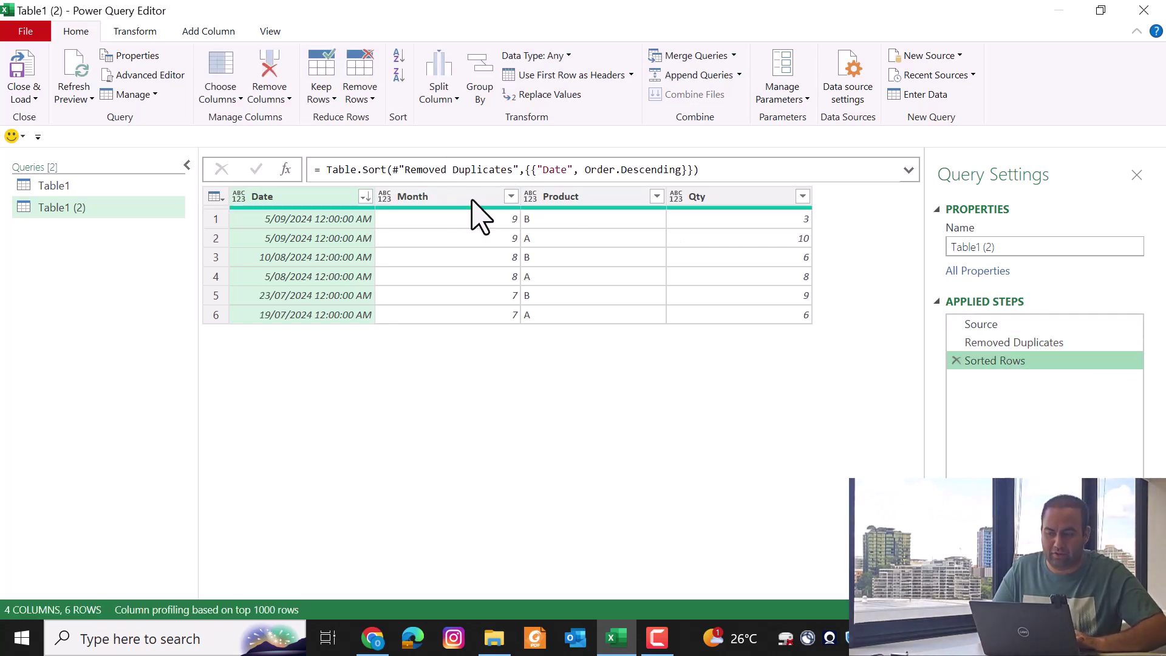
click(23, 97)
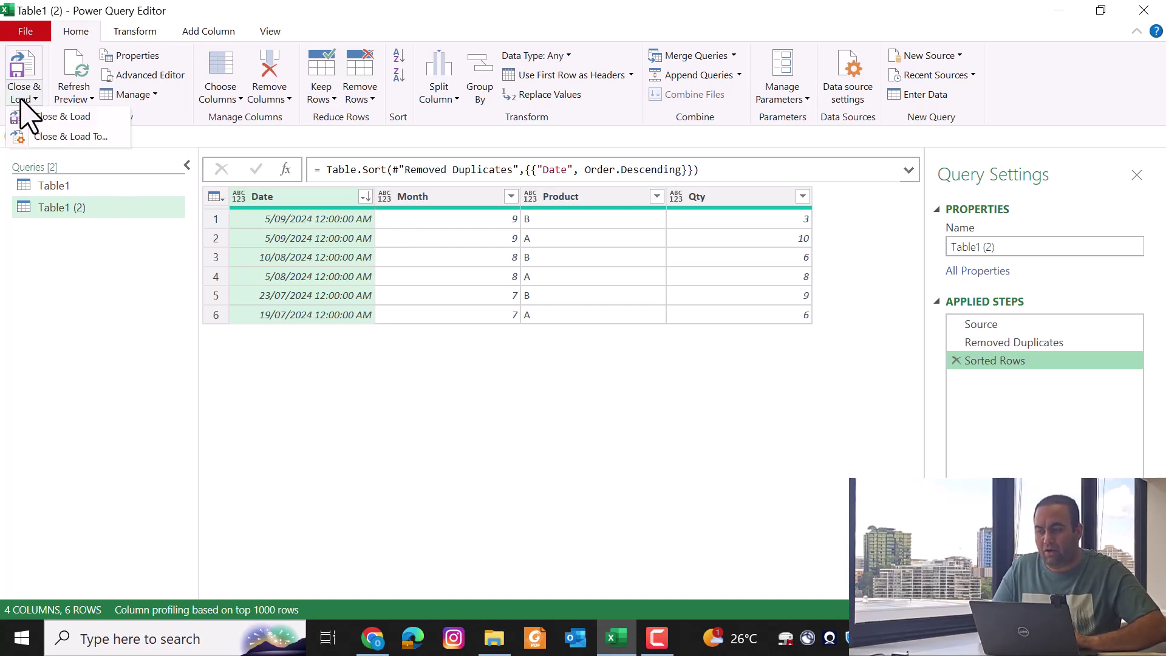
click(77, 137)
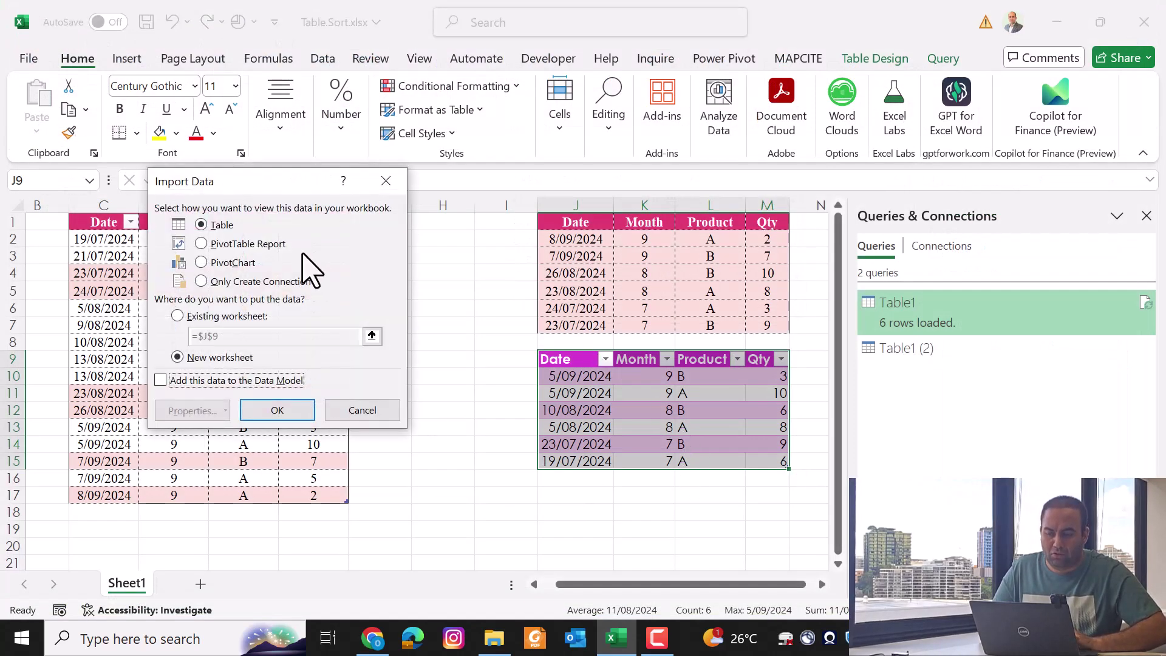
Load Table1 (2) to the existing worksheet at J17.
click(226, 317)
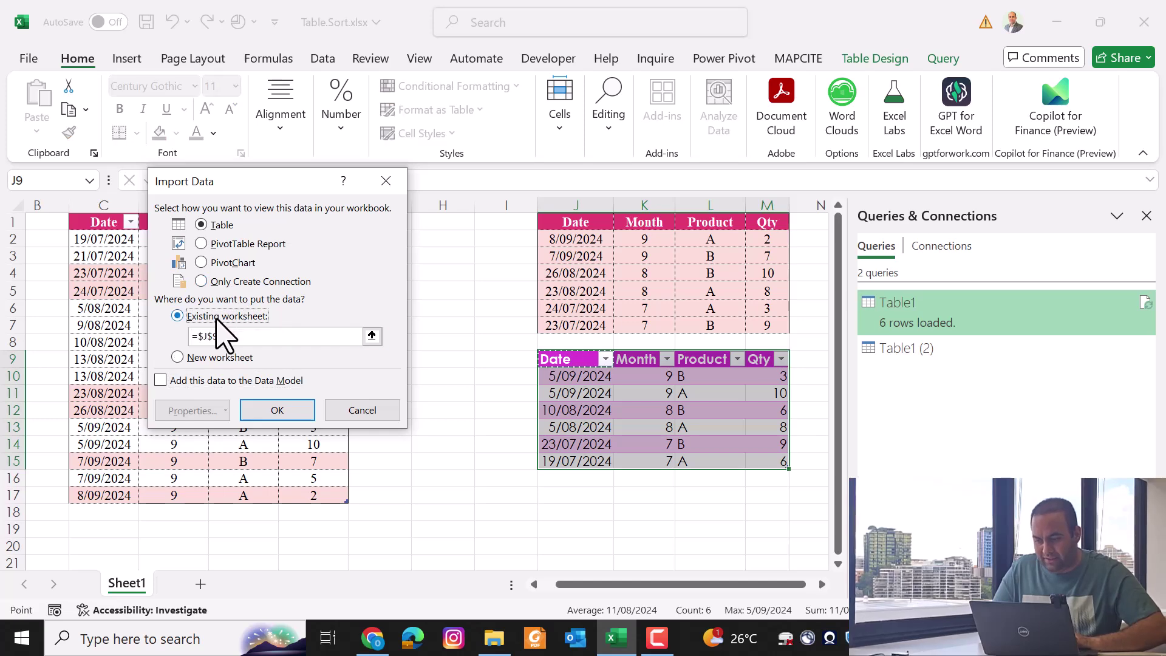
click(194, 340)
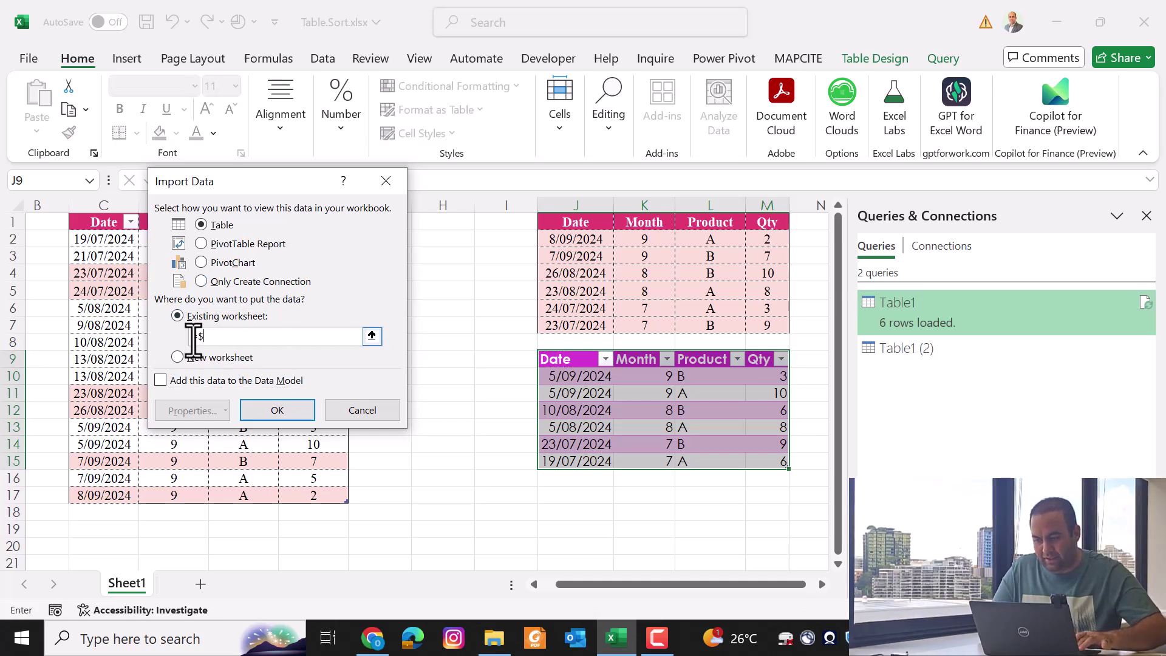
click(568, 495)
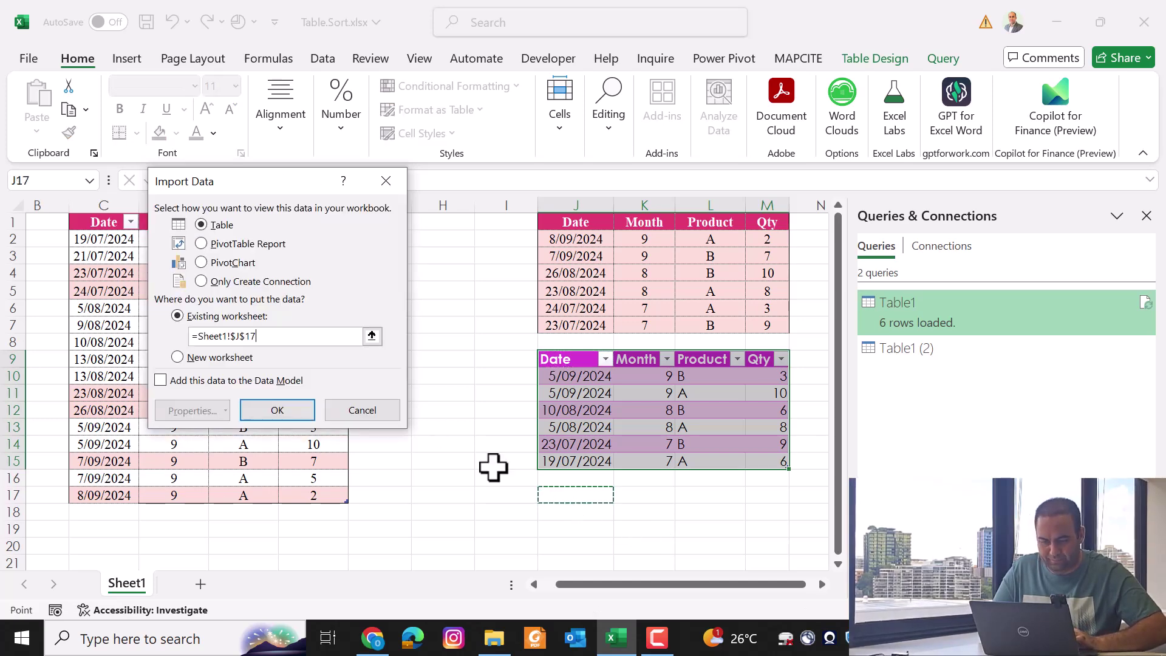
click(274, 411)
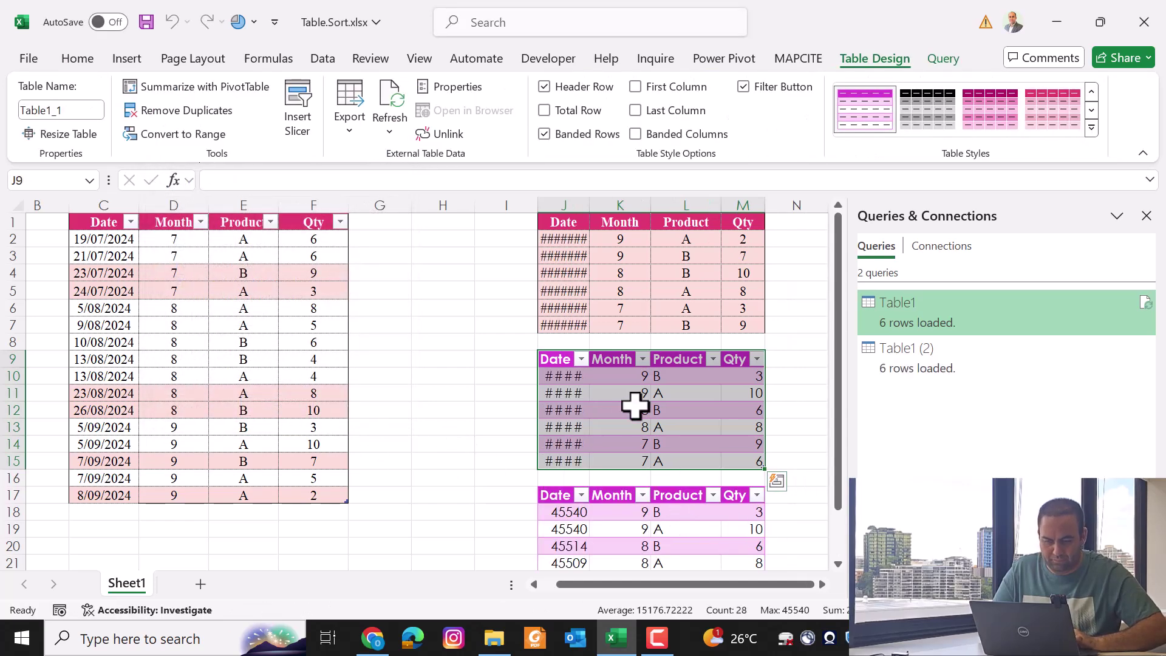
Widen column J and copy J11's short-date format onto J18:J23 with Format Painter.
click(570, 364)
drag(590, 204, 629, 207)
click(571, 395)
click(74, 58)
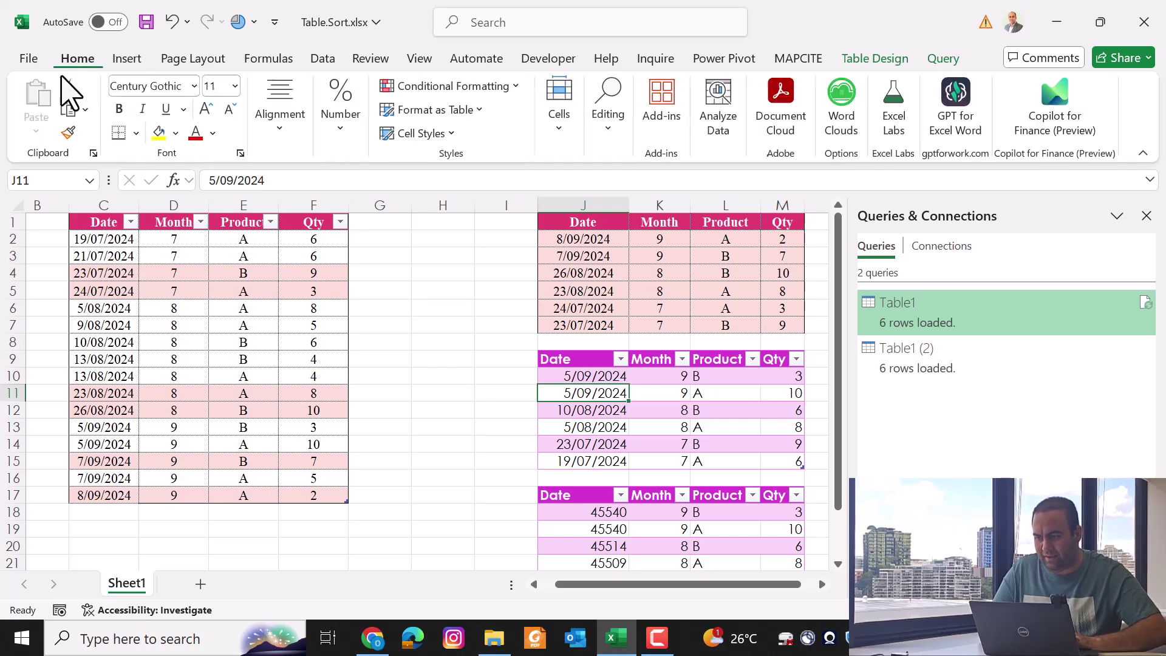
click(69, 132)
mouse_move(586, 512)
mouse_down()
mouse_move(595, 511)
mouse_move(597, 626)
mouse_move(604, 530)
mouse_up()
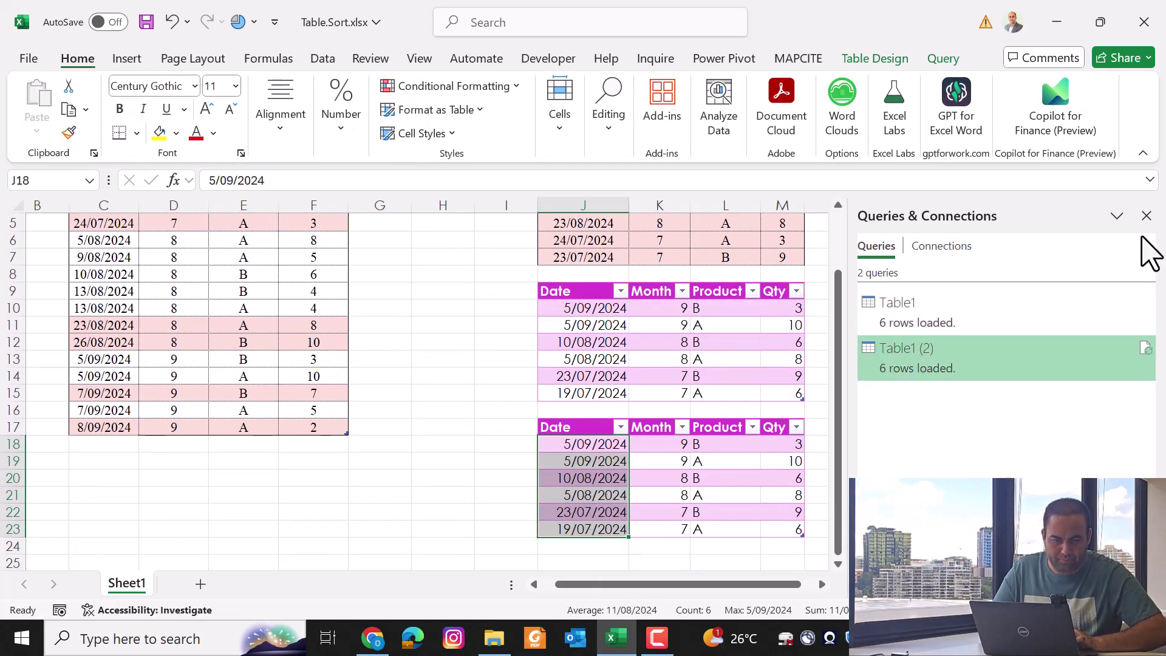
Highlight the 5/09/2024 dates in both results plus the 7/09/2024 B and 8/09/2024 A source rows.
click(1147, 215)
click(849, 392)
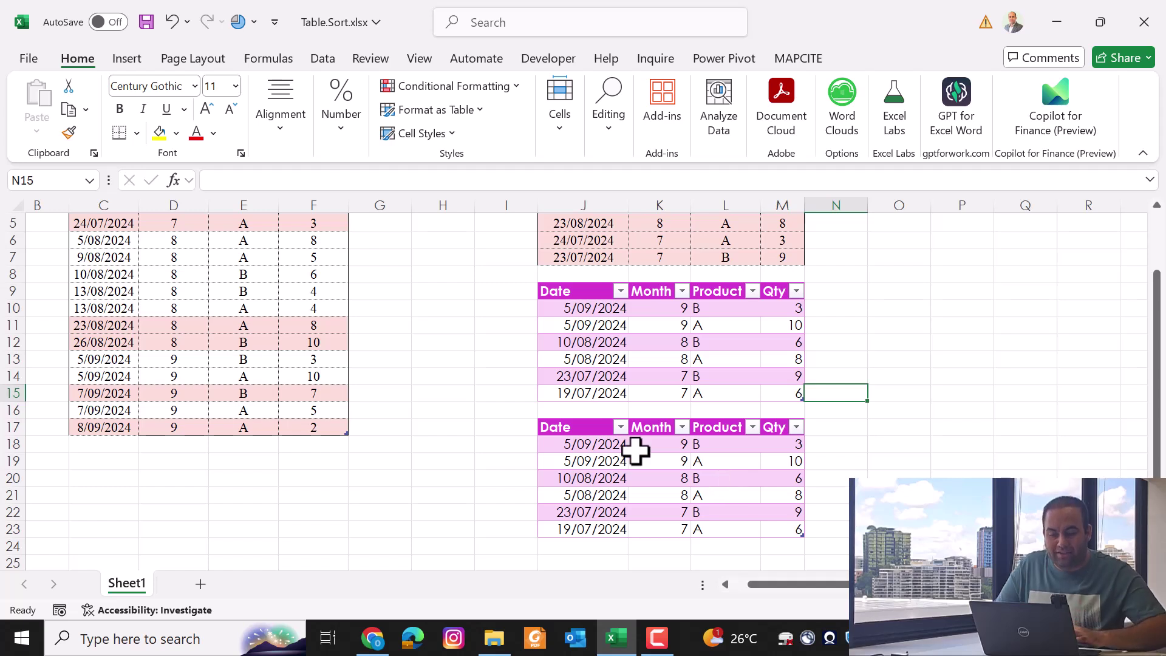
drag(578, 308, 586, 320)
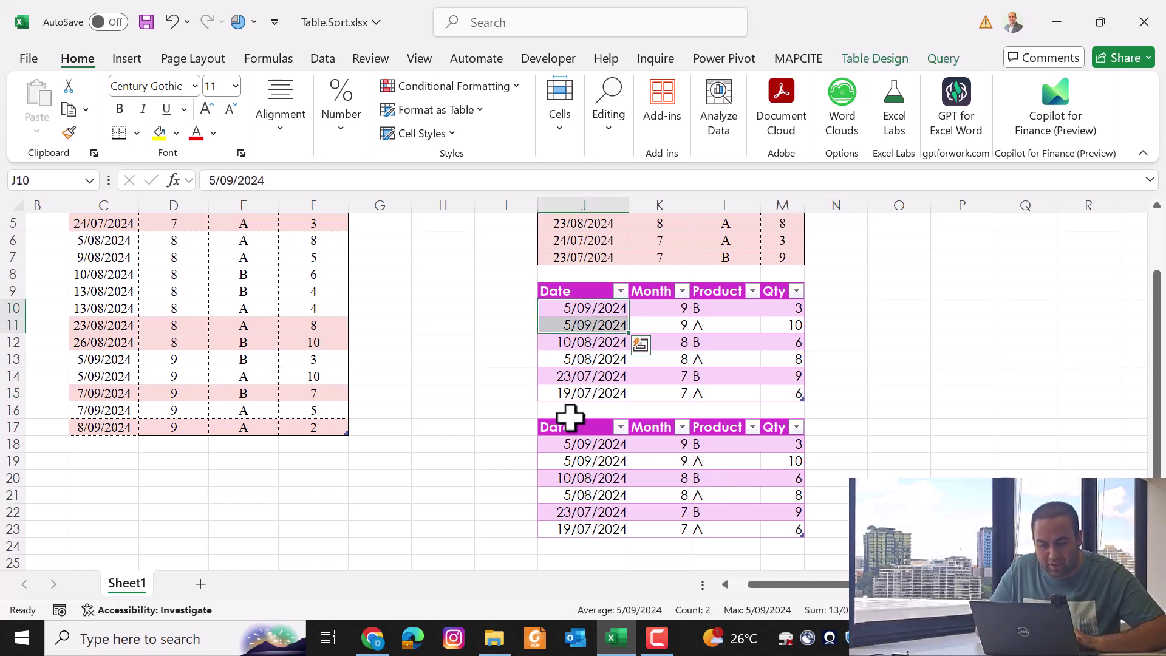
drag(565, 445, 620, 461)
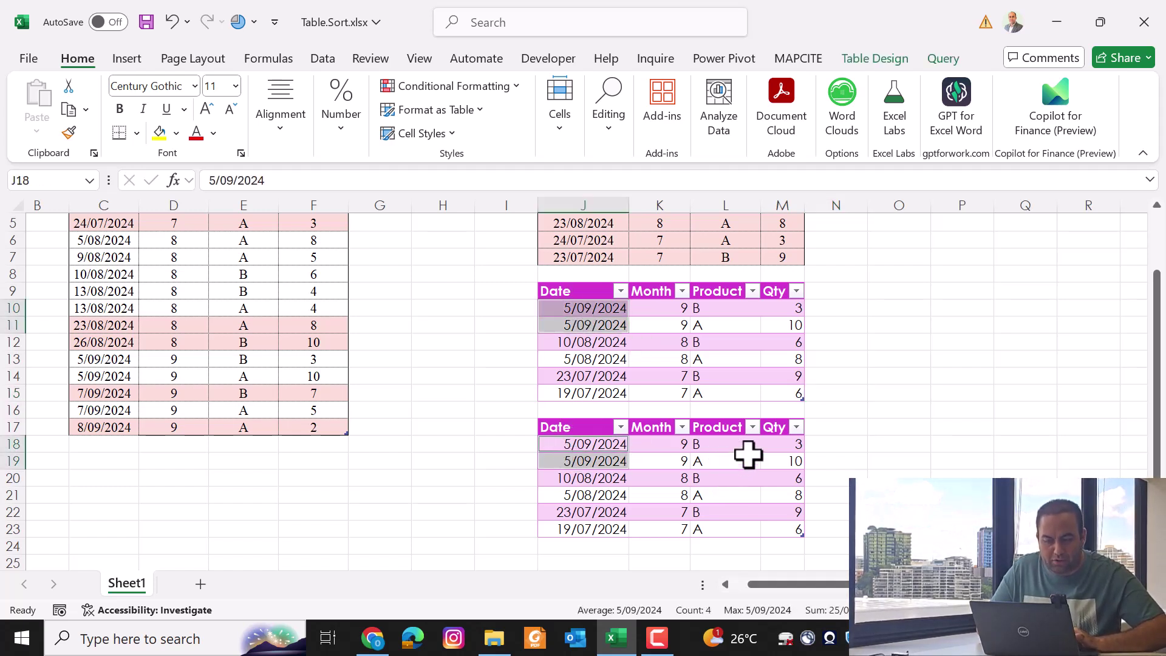
scroll(432, 296, up, 2)
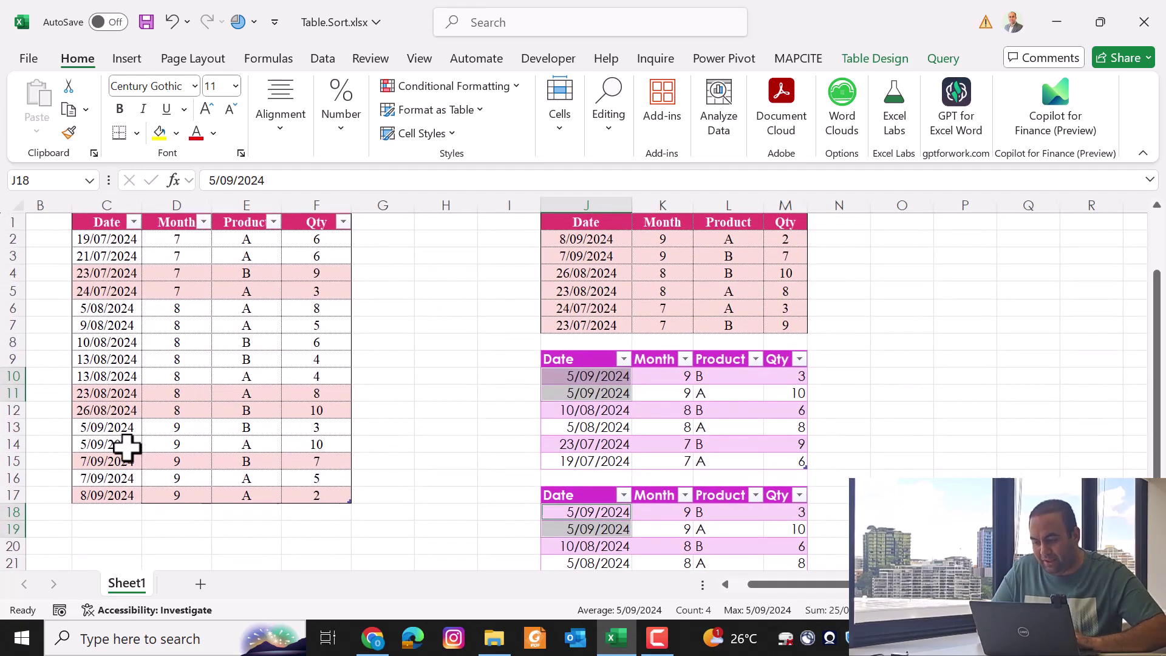
drag(91, 465, 342, 461)
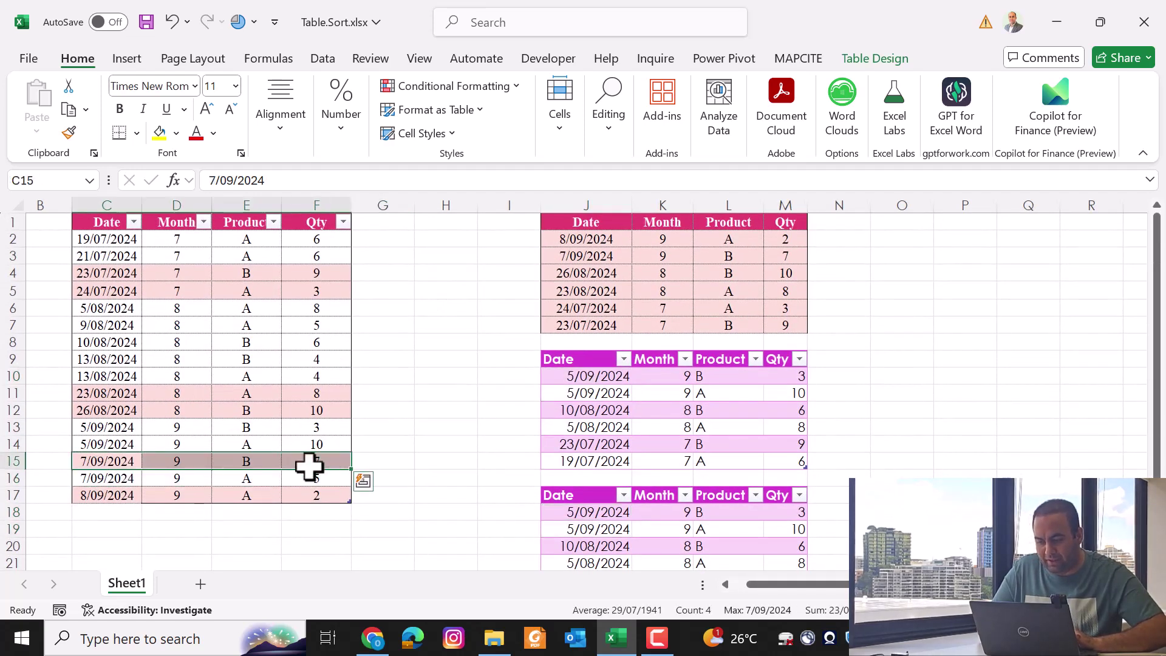
drag(112, 494, 320, 493)
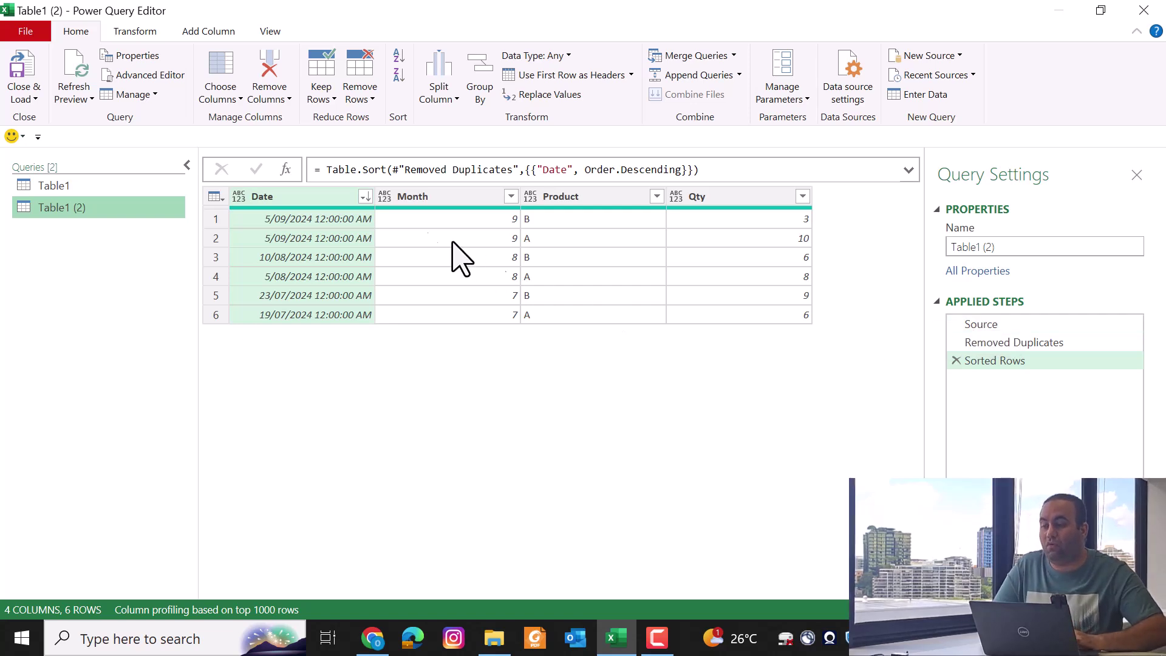
Wrap Table1's Sorted Rows formula in Table.Buffer(...) and check the Removed Duplicates result.
click(145, 188)
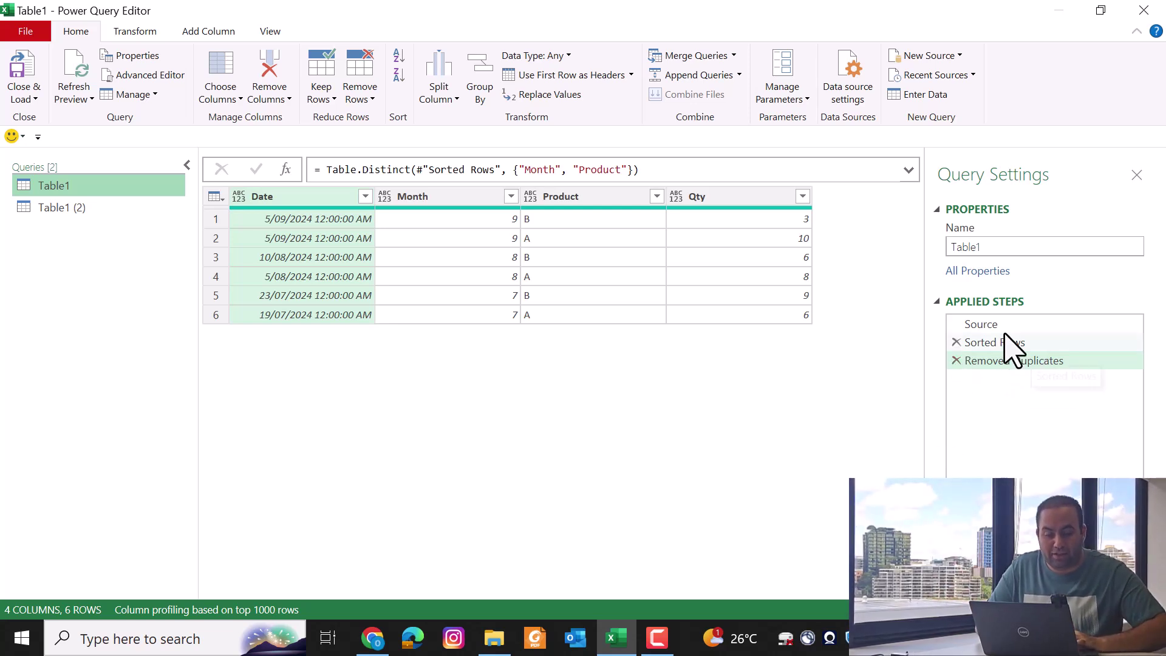
mouse_move(1010, 345)
mouse_down()
mouse_move(984, 352)
mouse_move(89, 198)
mouse_move(996, 360)
mouse_up()
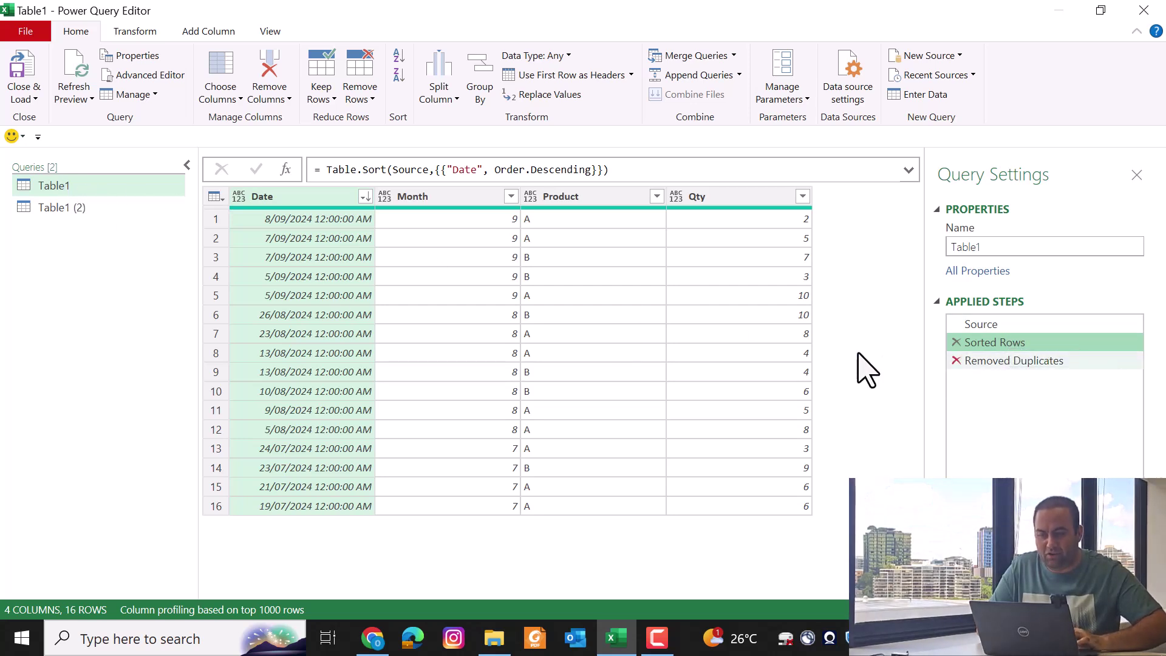
click(326, 171)
text(Table.Buf)
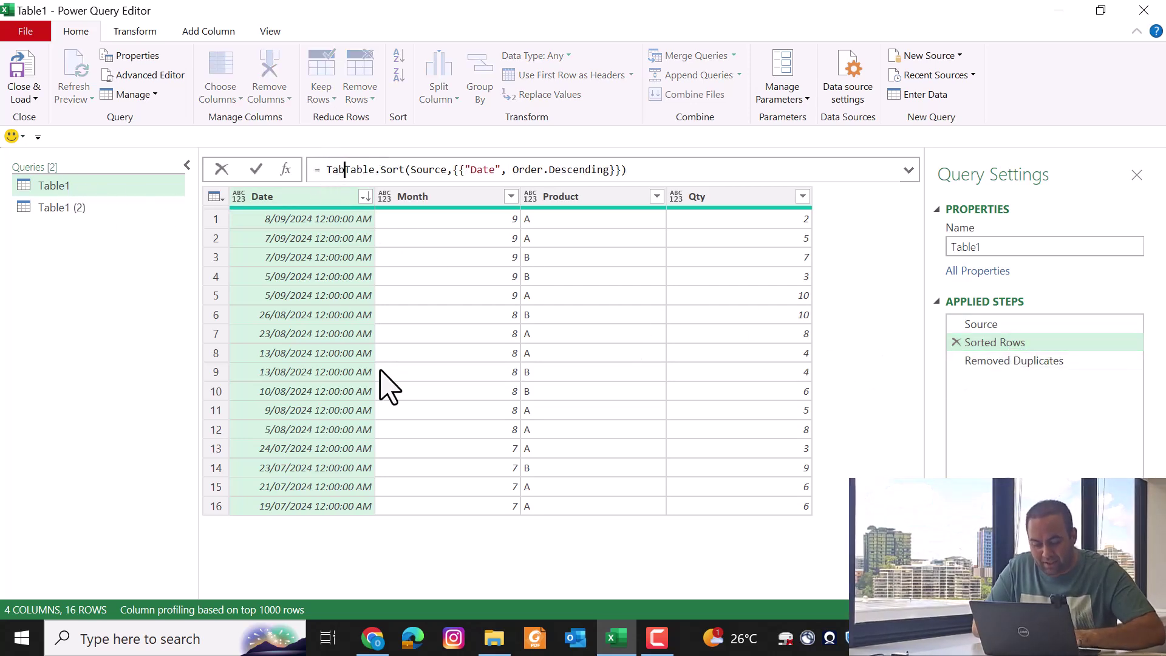
text(fer()
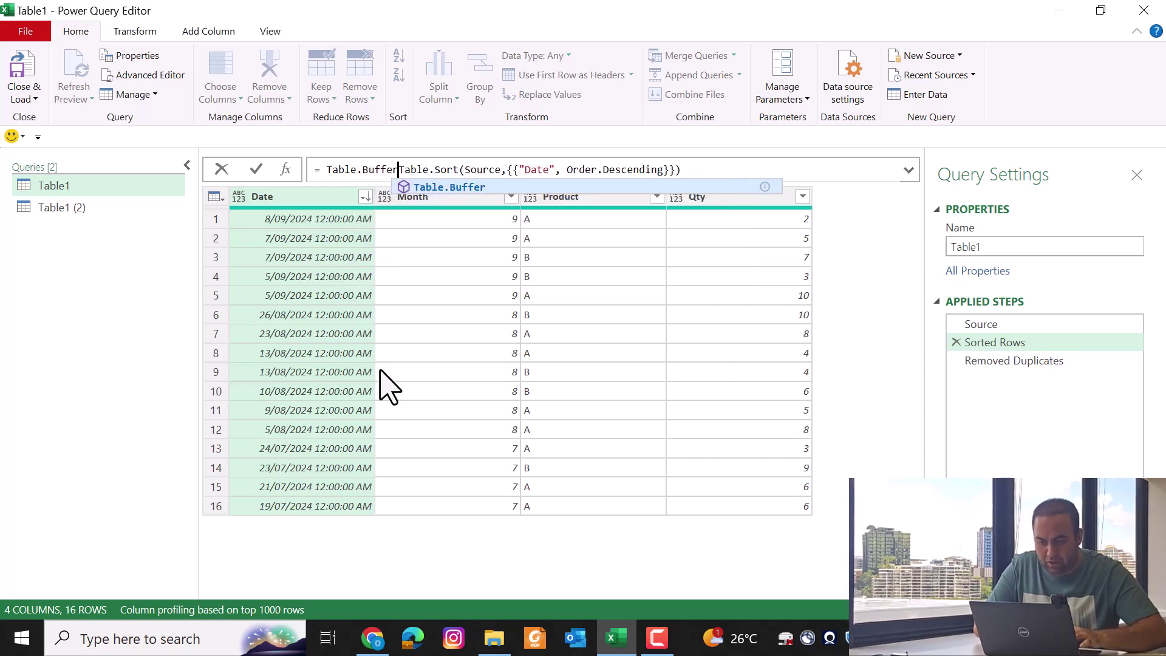
key(End)
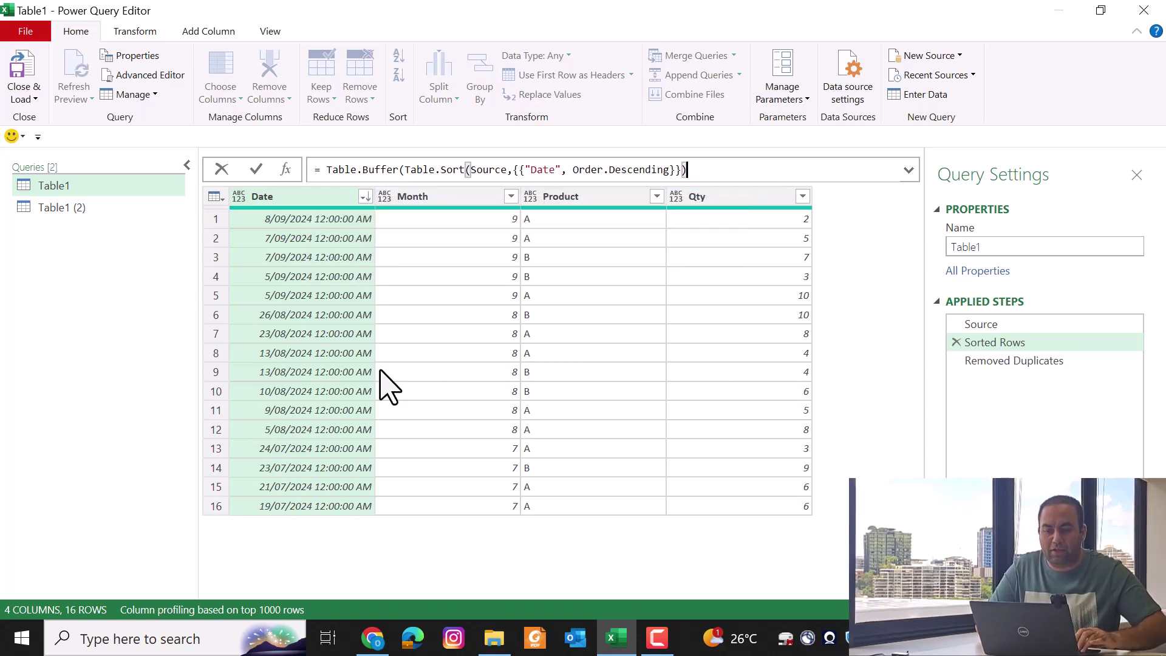
key(Return)
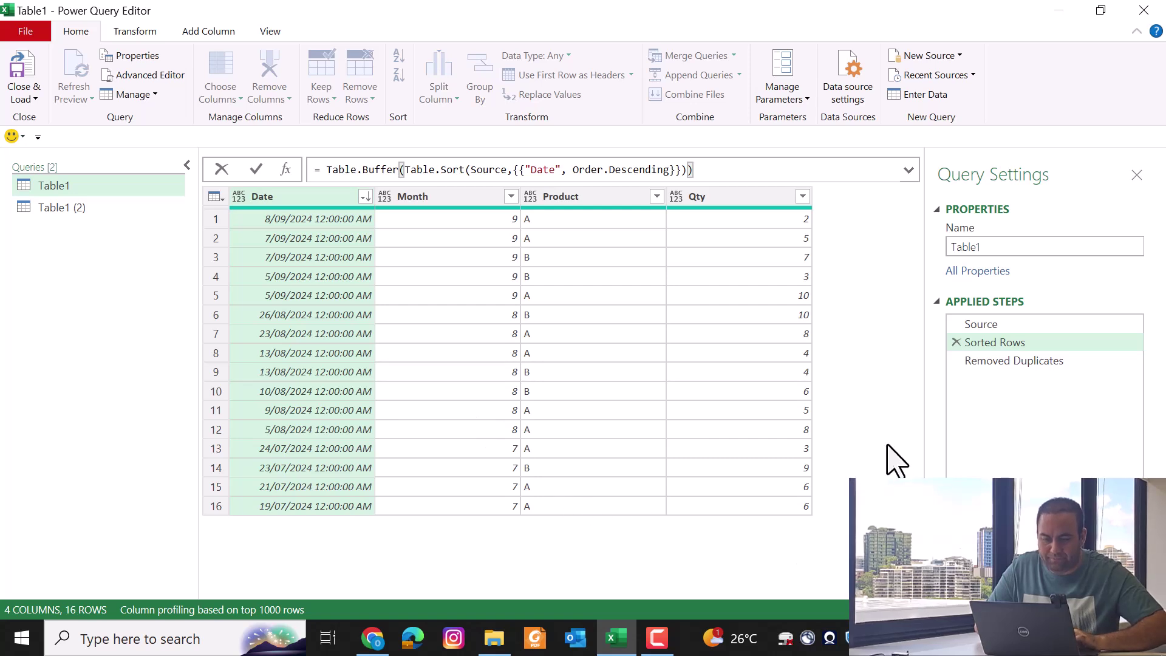
click(1030, 362)
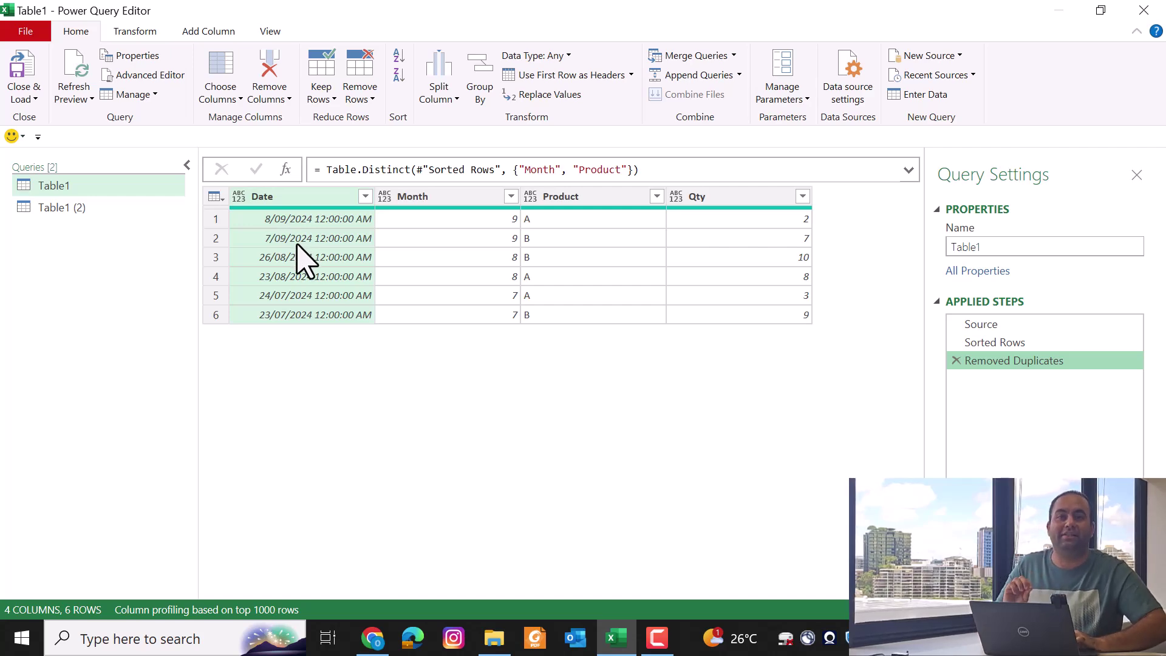
Close & Load, then verify the J9 table lists 8/09/2024 down to 23/07/2024.
click(22, 70)
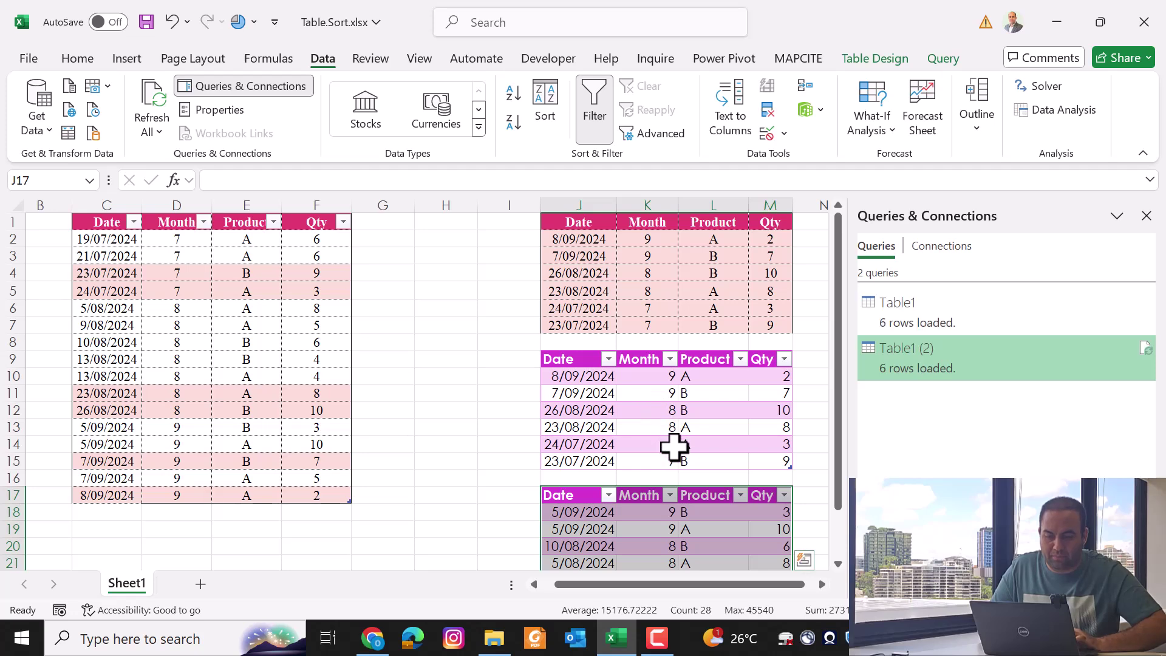
click(576, 375)
scroll(705, 442, down, 2)
scroll(705, 443, right, 2)
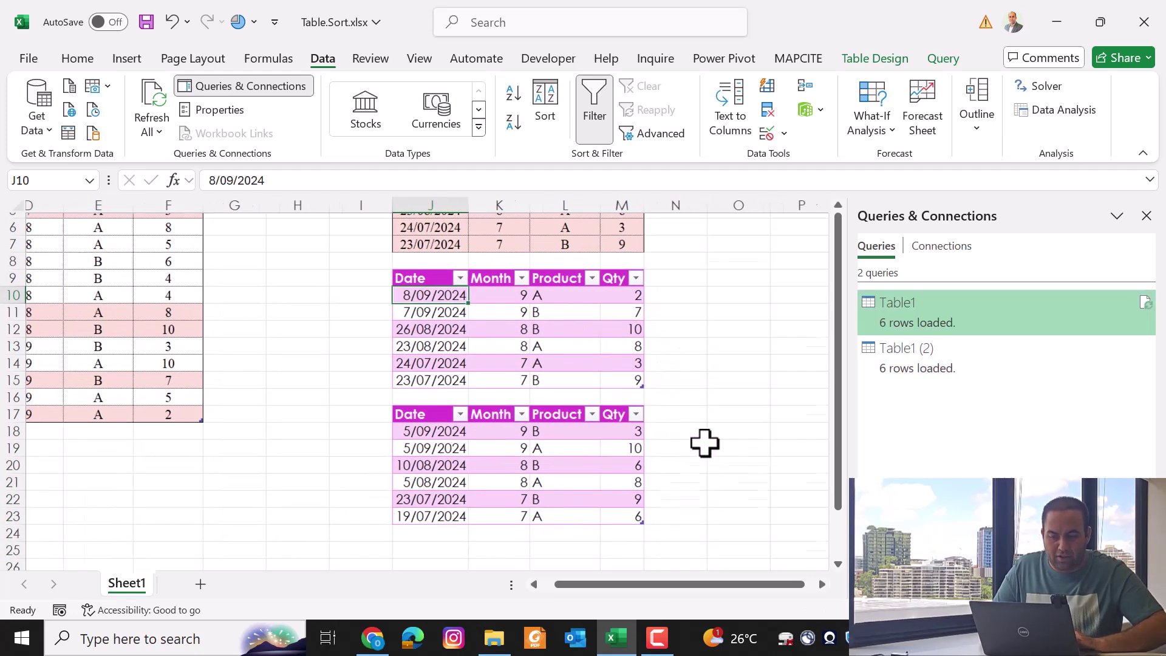
scroll(705, 443, down, 1)
scroll(705, 443, right, 1)
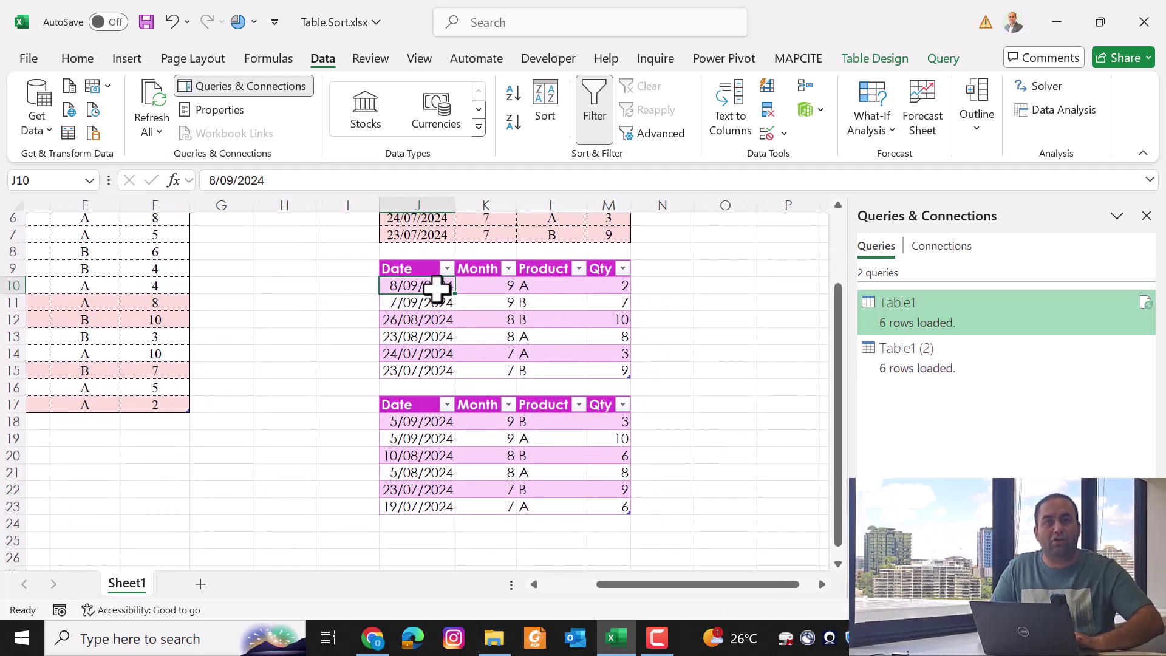